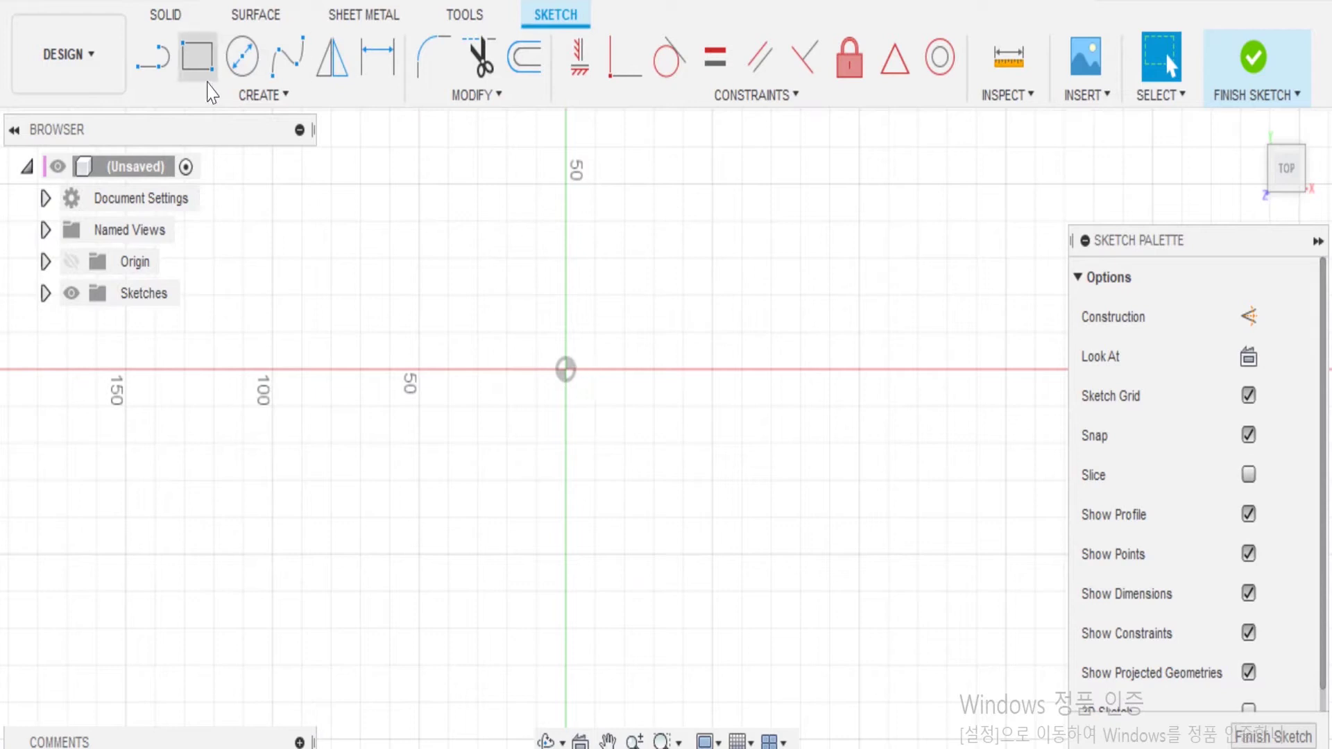
# Step: Draw an 80 × 45 rectangle with one corner at the origin
pyautogui.press('r')
pyautogui.click(566, 370)
pyautogui.click(804, 541)
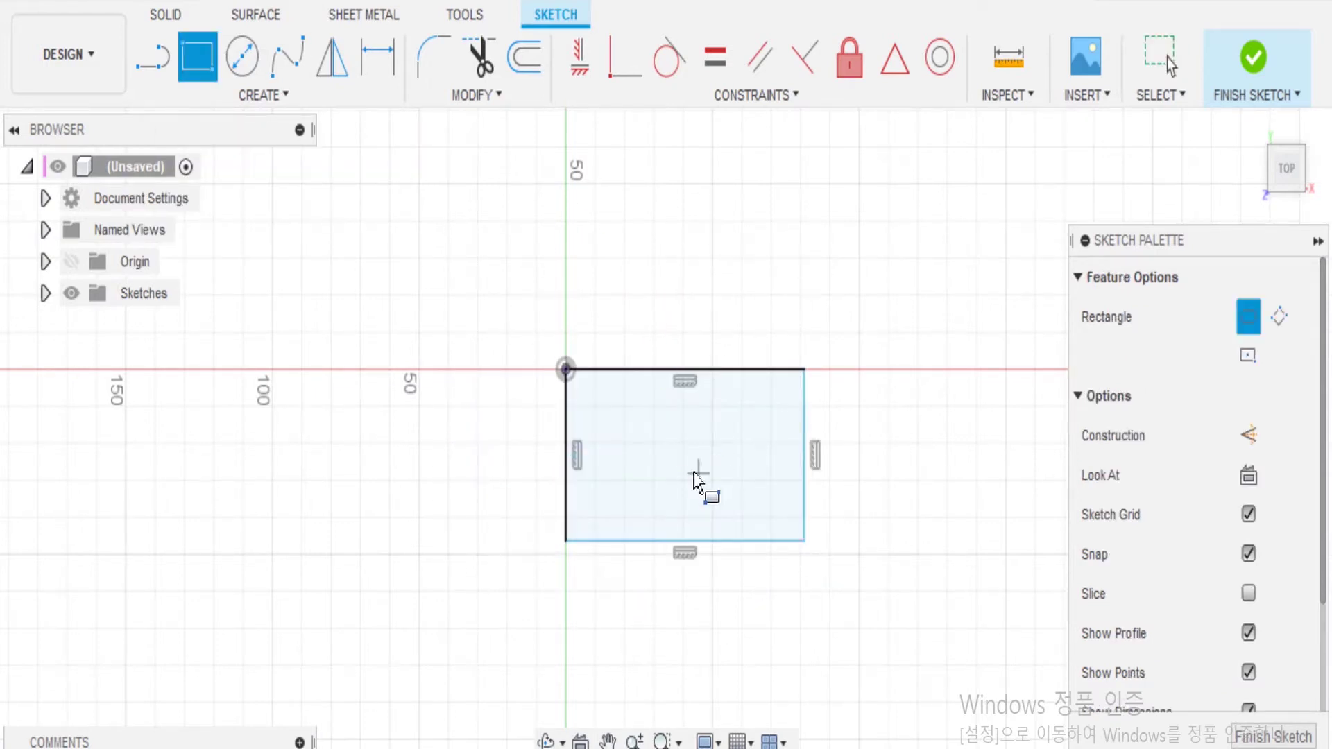
pyautogui.press('Escape')
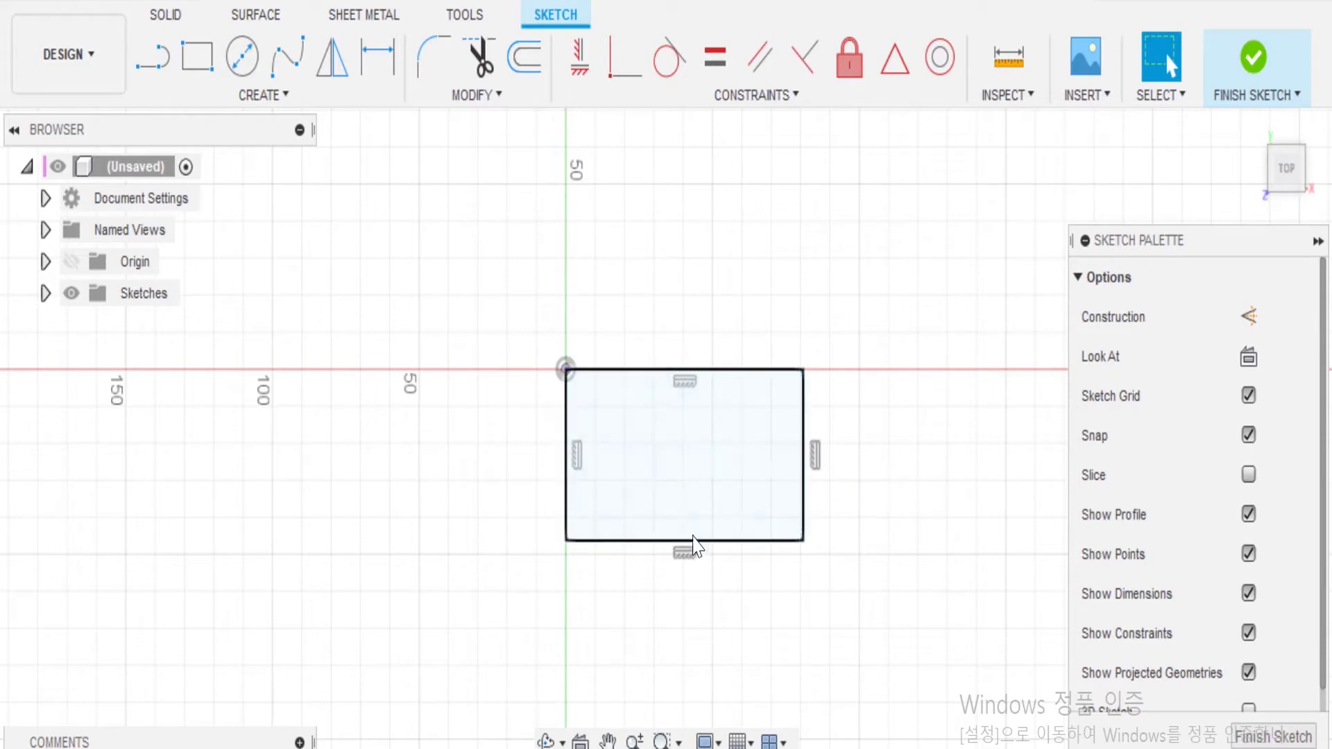
# Step: Add a 55 mm circle centred on the rectangle's bottom edge
pyautogui.click(233, 70)
pyautogui.click(685, 541)
pyautogui.write('55')
pyautogui.press('Return')
pyautogui.press('Escape')
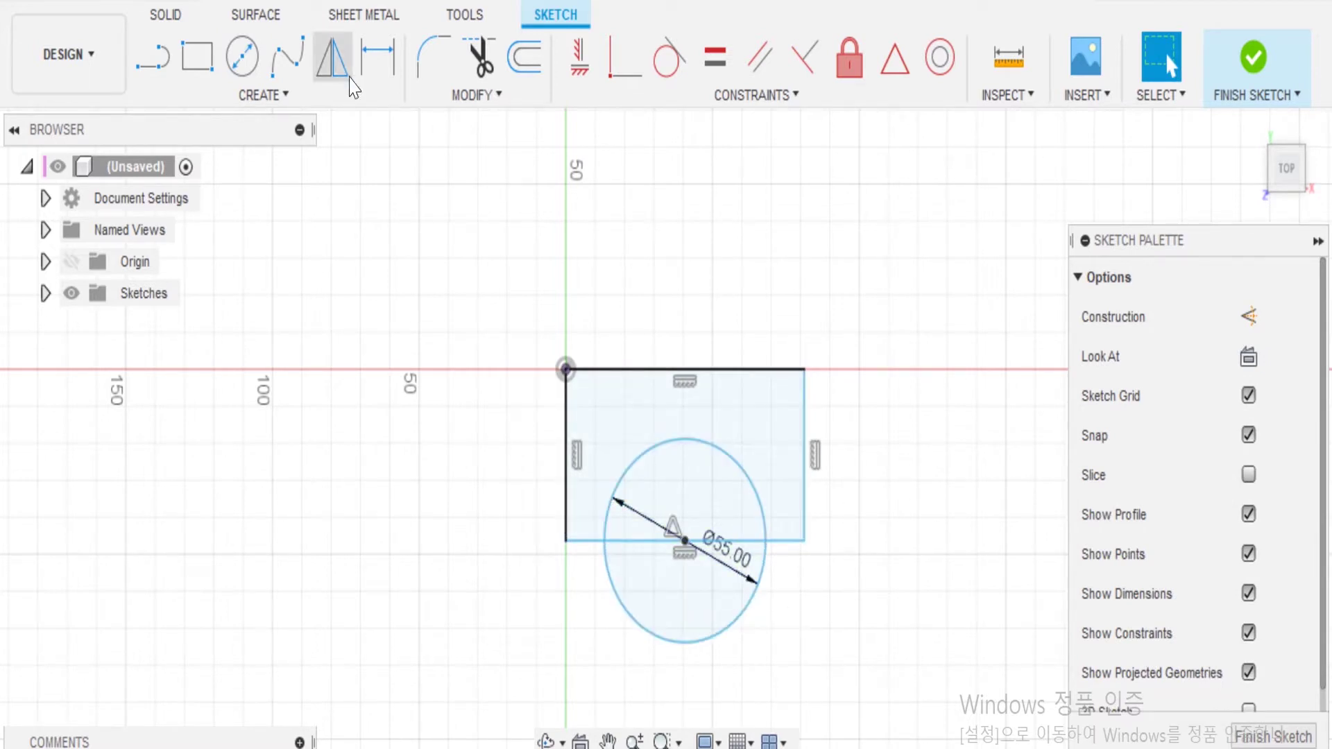
pyautogui.click(250, 59)
# Step: Draw a second circle centred above the rectangle
pyautogui.press('Escape')
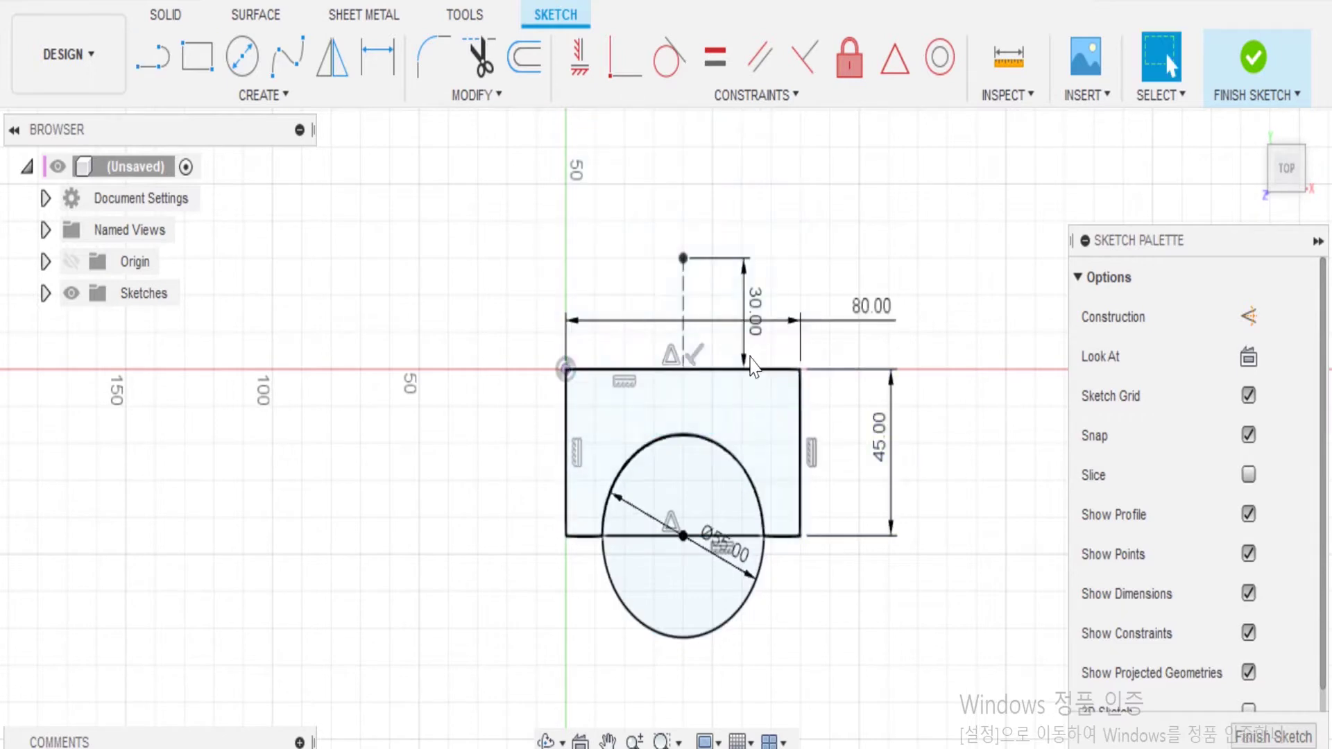
pyautogui.press('c')
pyautogui.click(684, 258)
pyautogui.click(756, 229)
pyautogui.press('Escape')
# Step: Set the upper circle's vertical offset dimension to 20 mm above the top edge
pyautogui.doubleClick(755, 313)
pyautogui.write('25')
pyautogui.press('Return')
pyautogui.doubleClick(771, 346)
pyautogui.write('20')
pyautogui.press('Return')
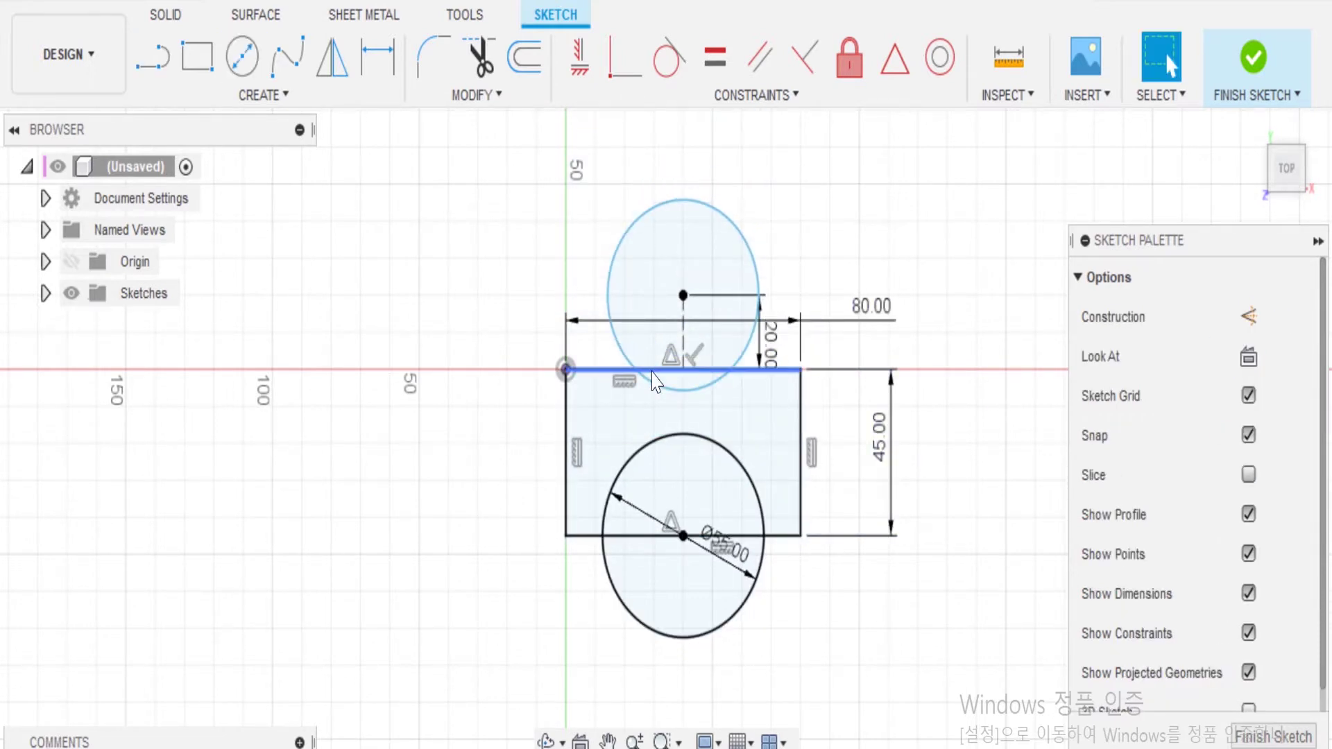
# Step: Dimension the upper circle's diameter to 65 mm
pyautogui.click(758, 271)
pyautogui.press('d')
pyautogui.click(815, 243)
pyautogui.write('65')
pyautogui.press('Return')
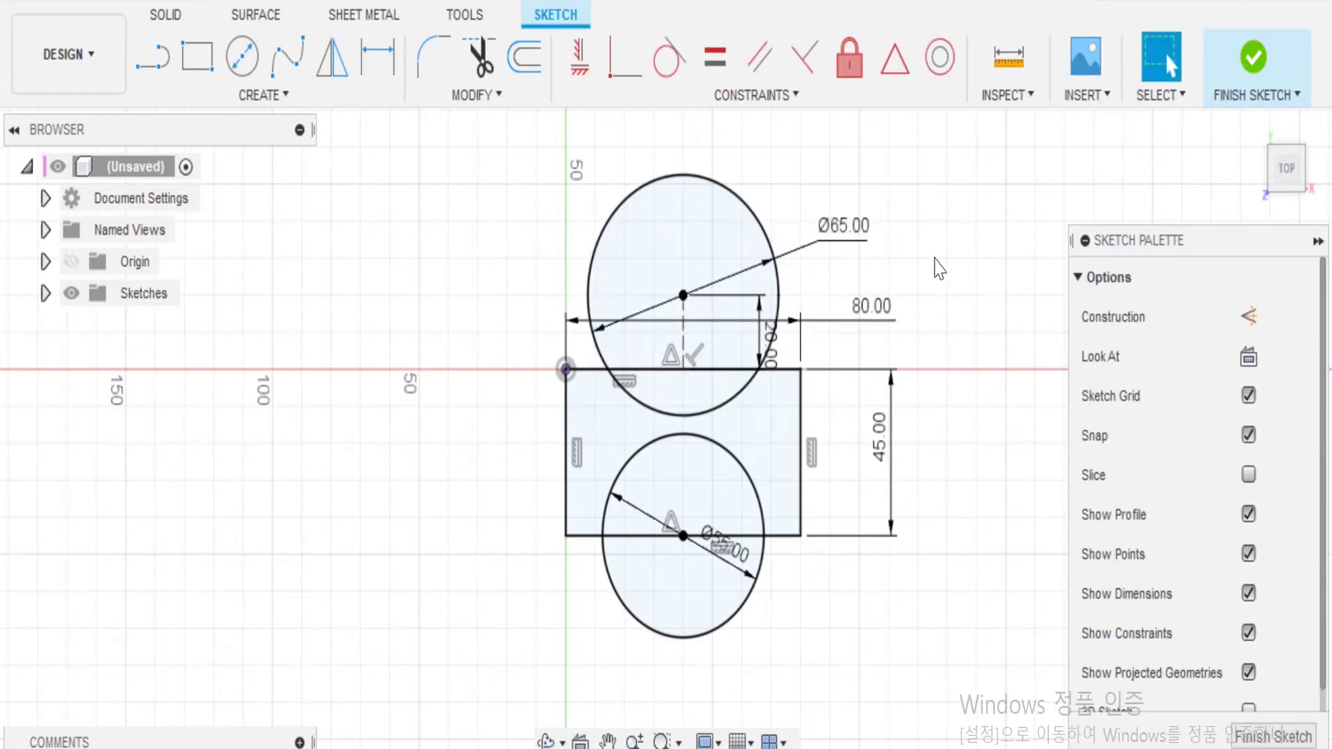
pyautogui.scroll(1, 694, 444)
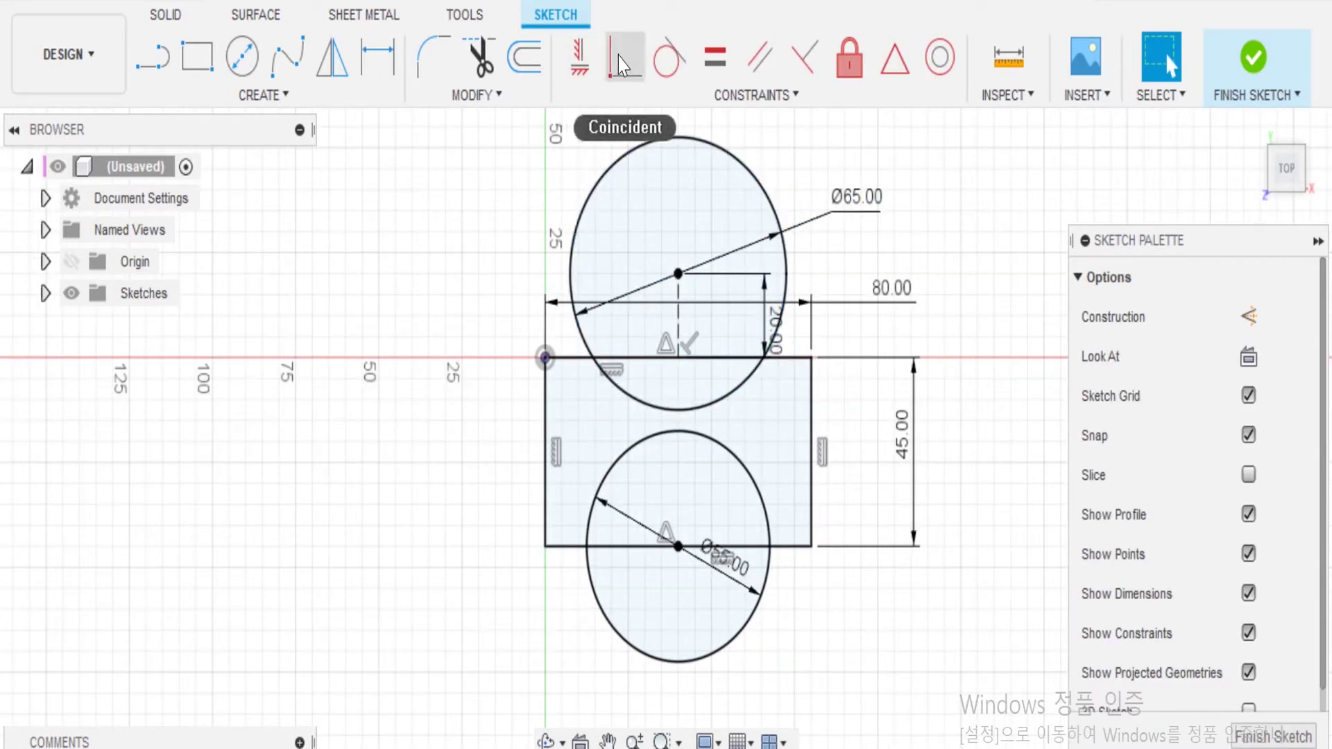
pyautogui.click(476, 95)
# Step: Trim the remaining overlaps and round the top-right corner with a 5 mm fillet
pyautogui.click(446, 124)
pyautogui.write('s')
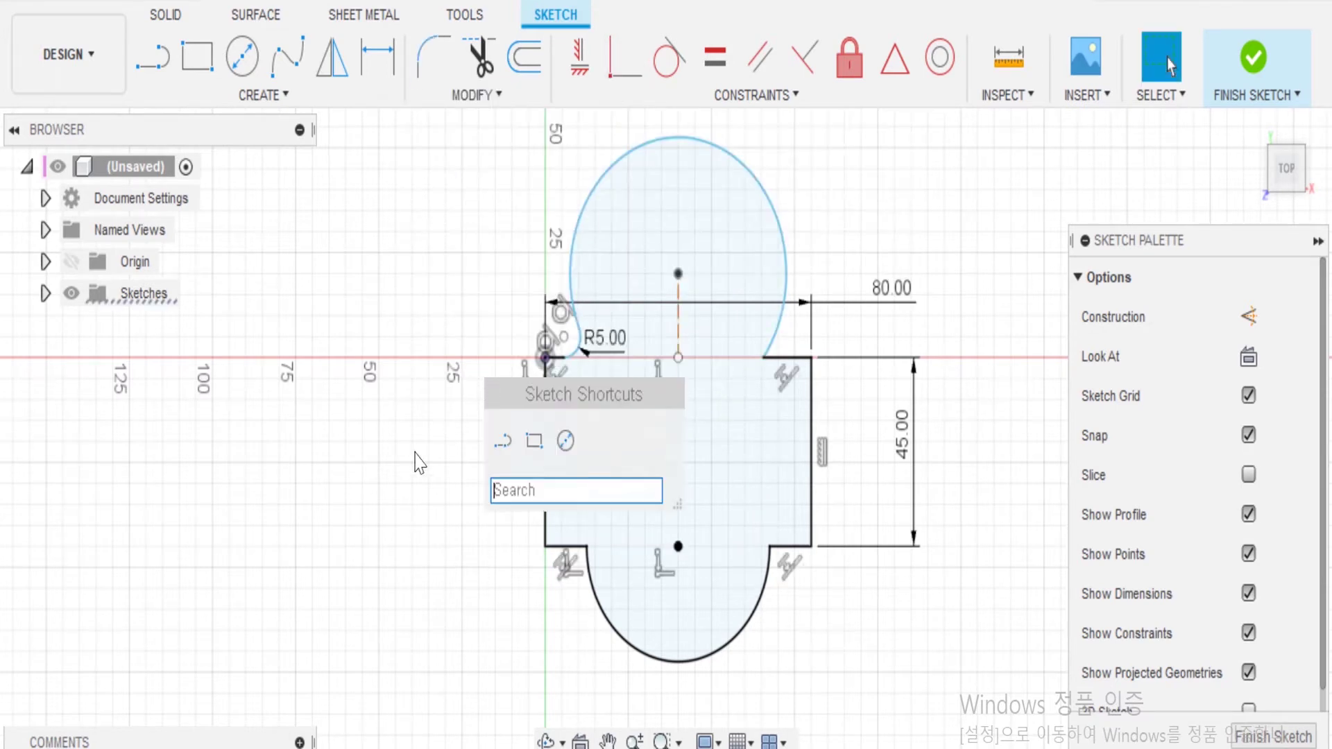
pyautogui.write('f')
pyautogui.click(548, 314)
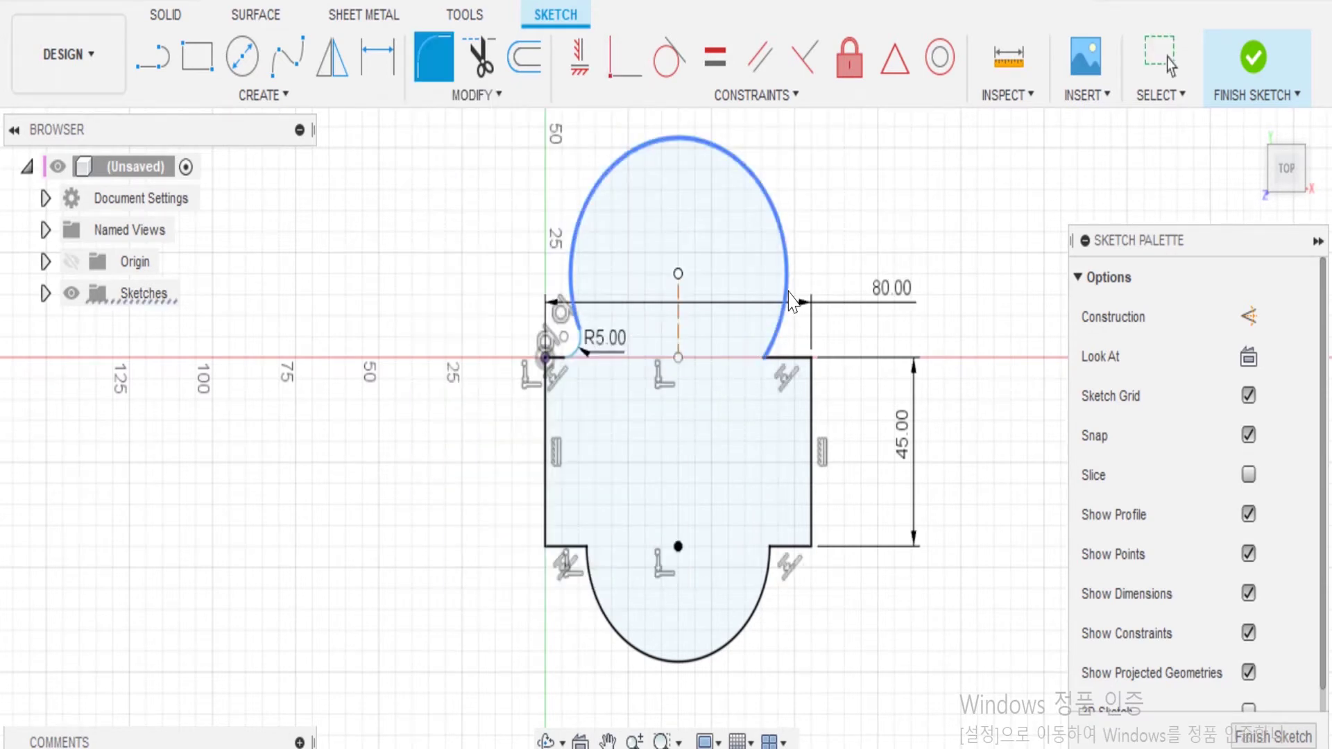
pyautogui.click(767, 357)
# Step: Fillet the bottom-left and bottom-right inner corners at 3 mm each
pyautogui.write('sf')
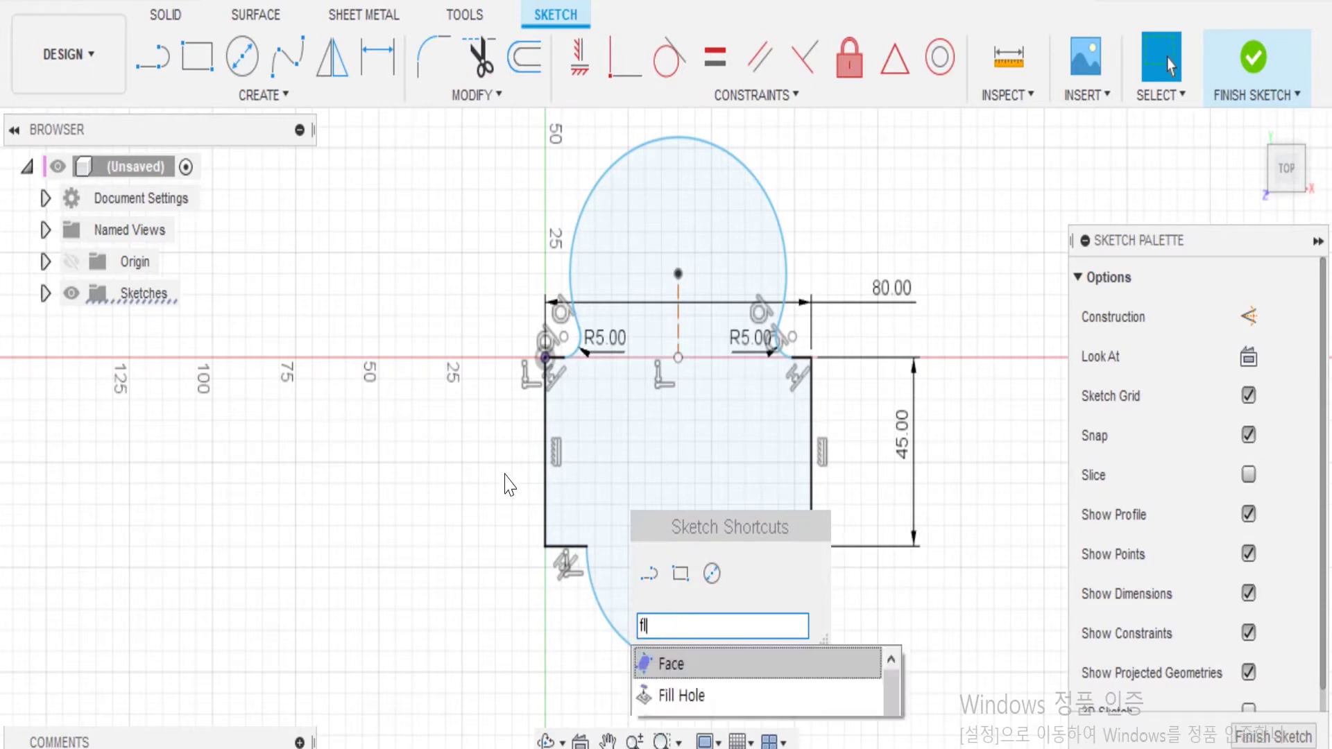
pyautogui.write('l')
pyautogui.press('BackSpace')
pyautogui.write('illet')
pyautogui.click(677, 659)
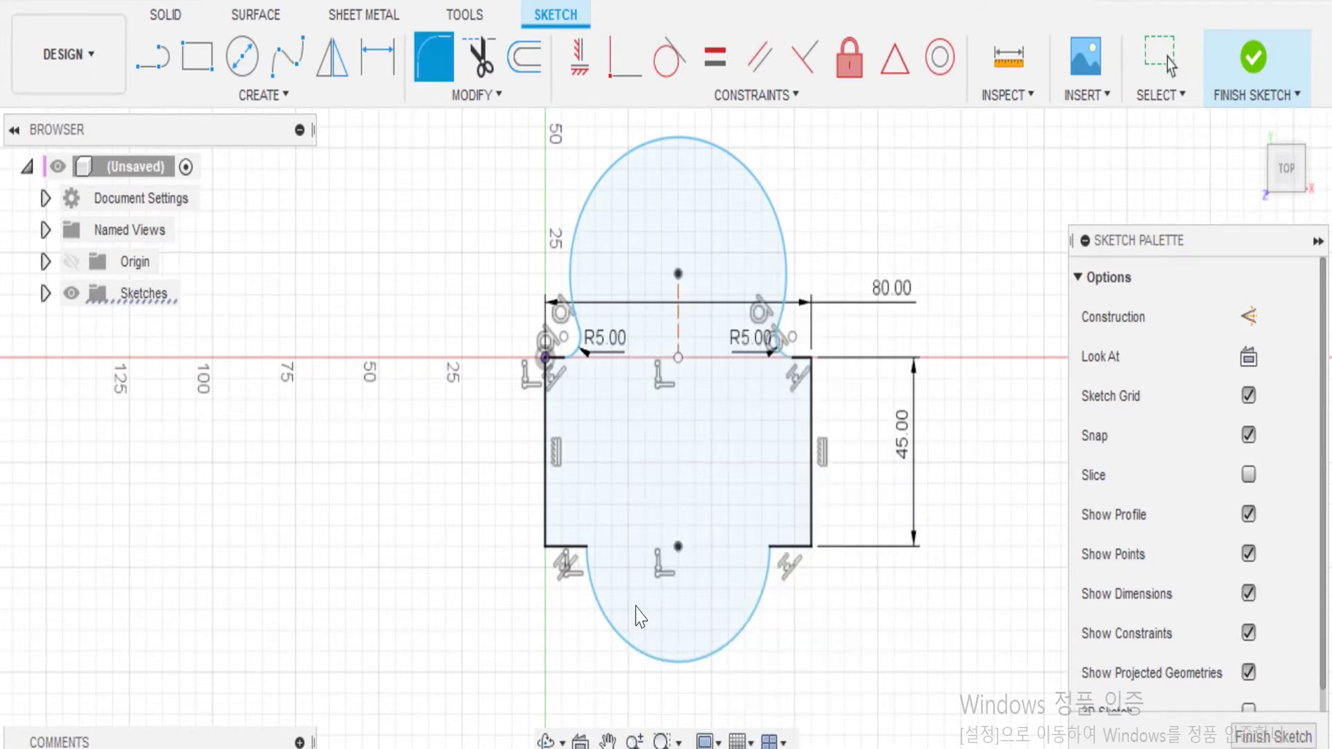
pyautogui.click(586, 546)
pyautogui.write('3')
pyautogui.press('Return')
pyautogui.write('sf')
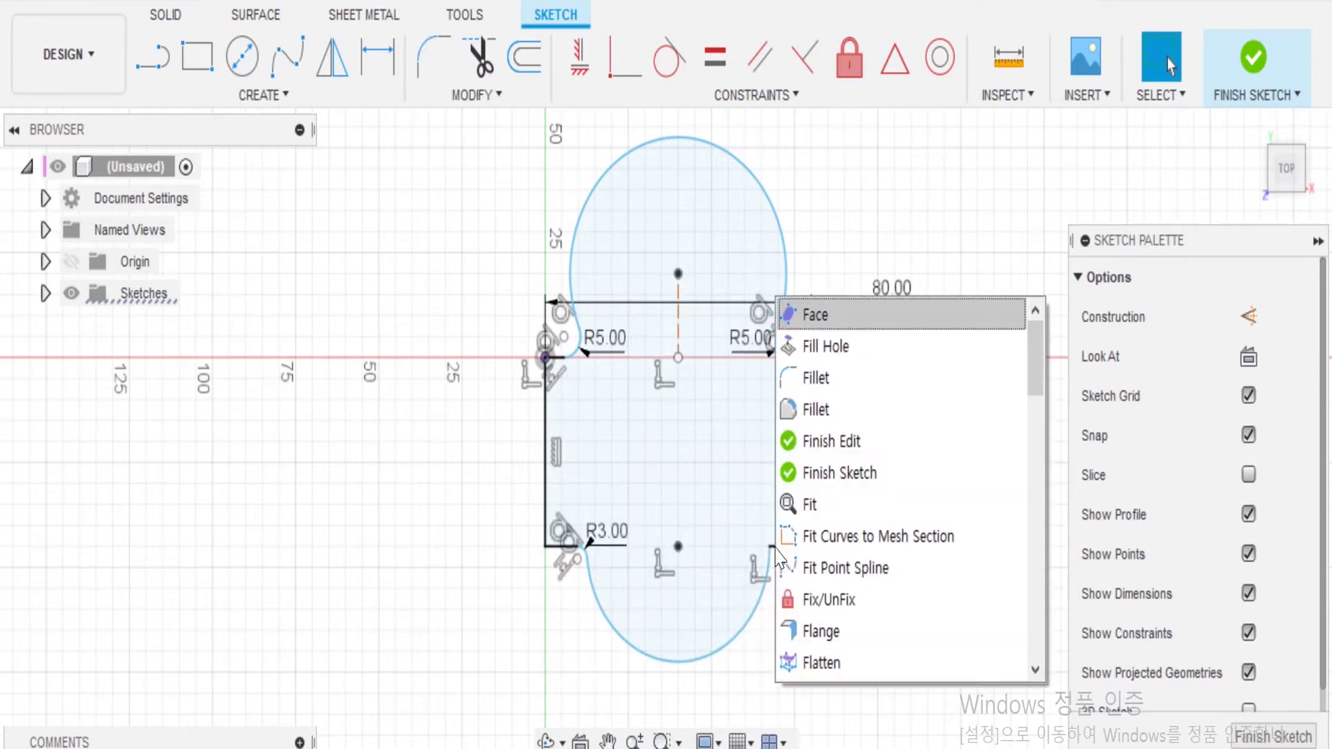
pyautogui.write('illet')
pyautogui.press('Return')
pyautogui.click(771, 546)
pyautogui.write('3')
pyautogui.press('Return')
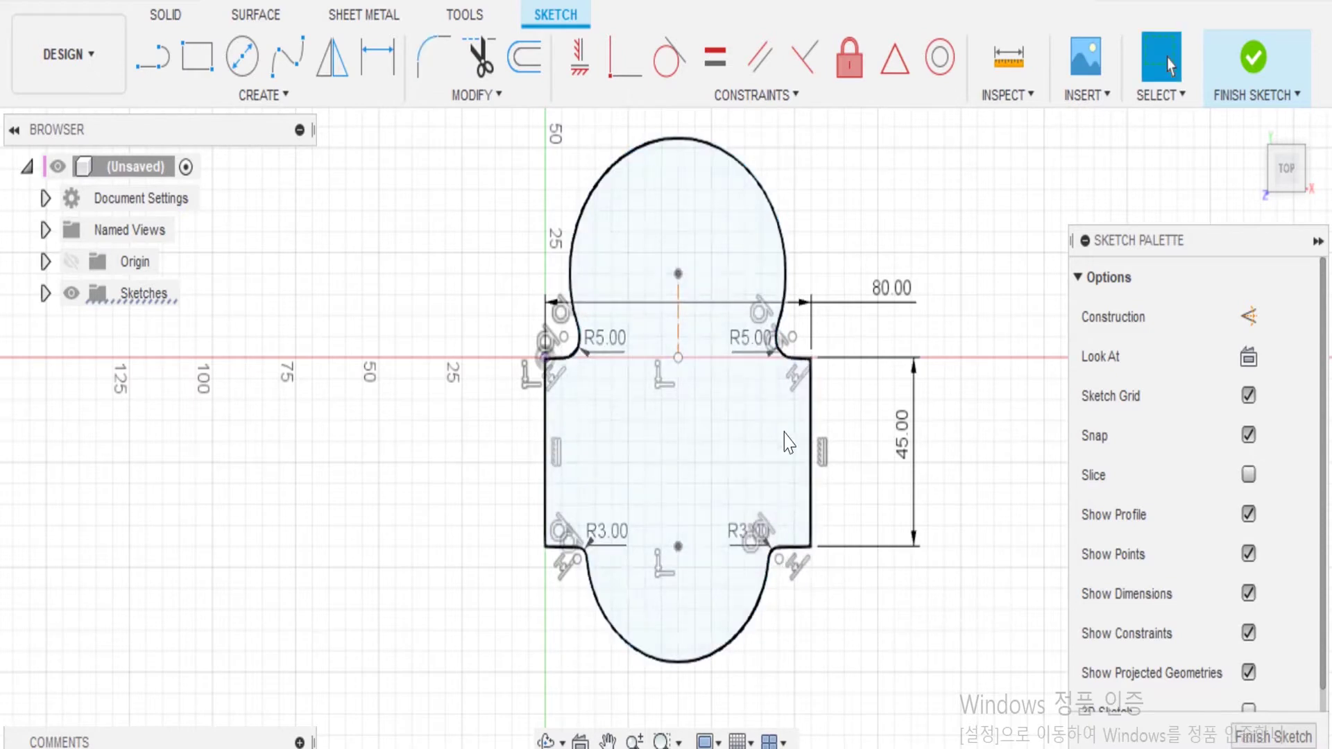
# Step: Offset the whole double-lobed outline 3 mm toward the inside
pyautogui.press('o')
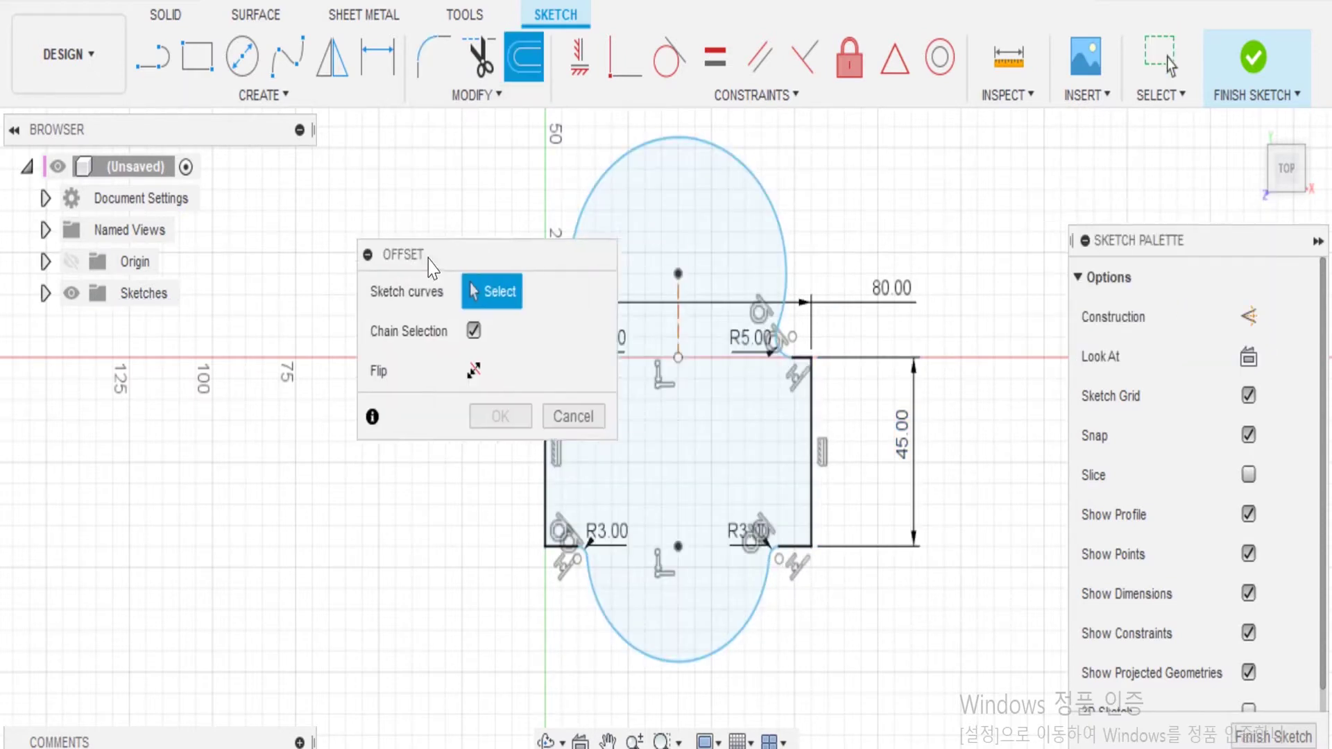
pyautogui.click(578, 349)
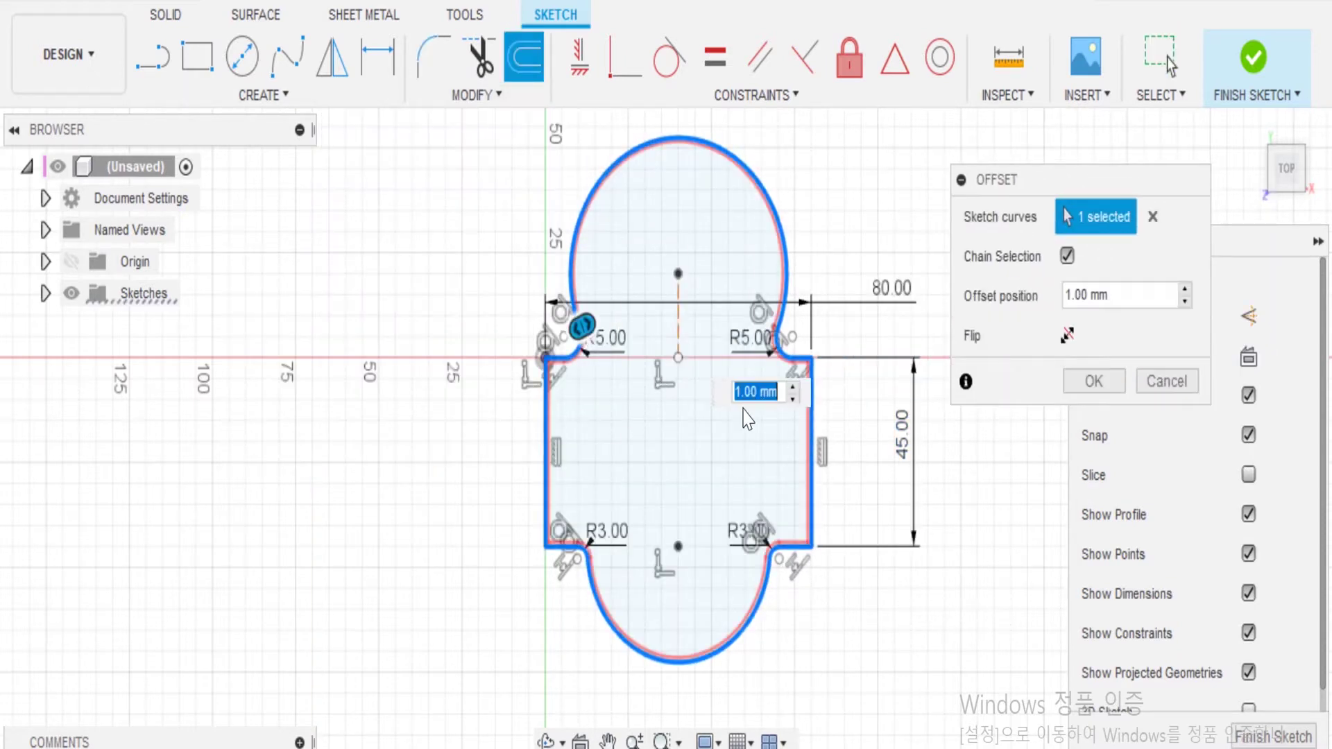
pyautogui.click(1067, 336)
pyautogui.click(1068, 336)
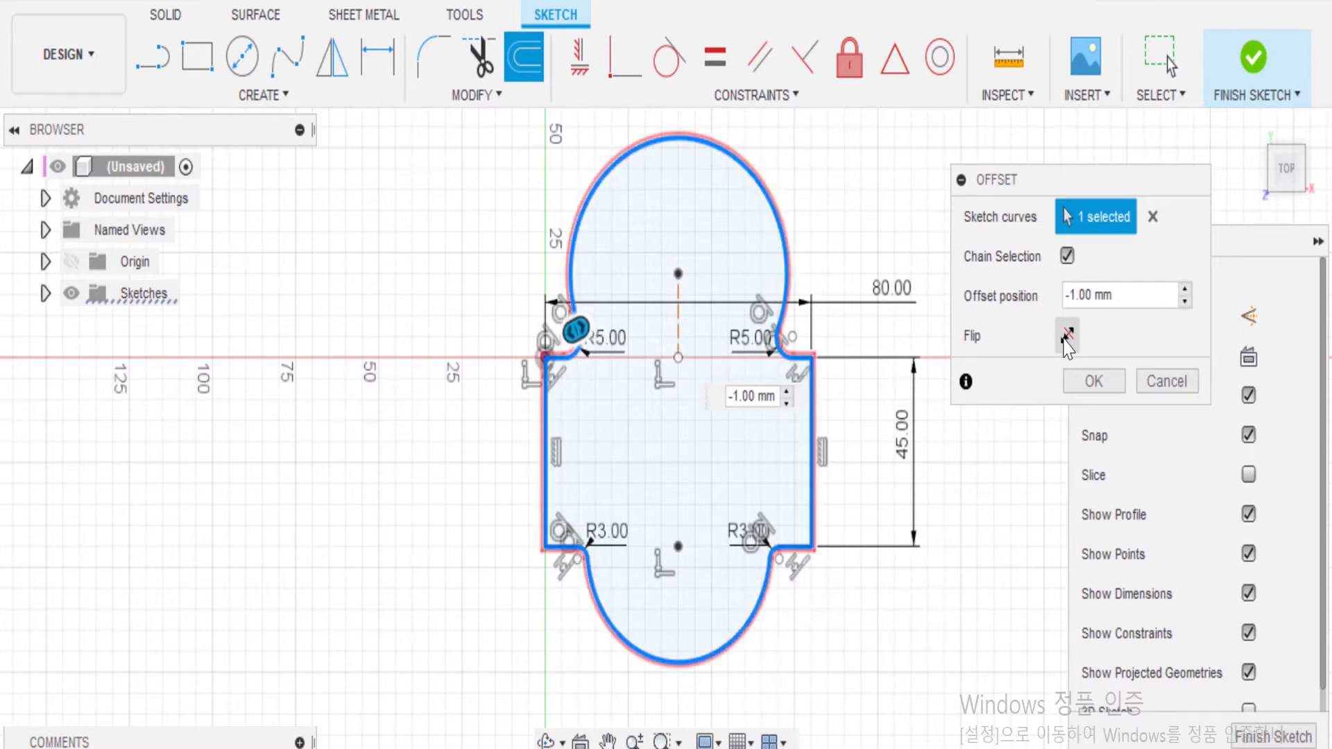
pyautogui.press('BackSpace')
pyautogui.write('3')
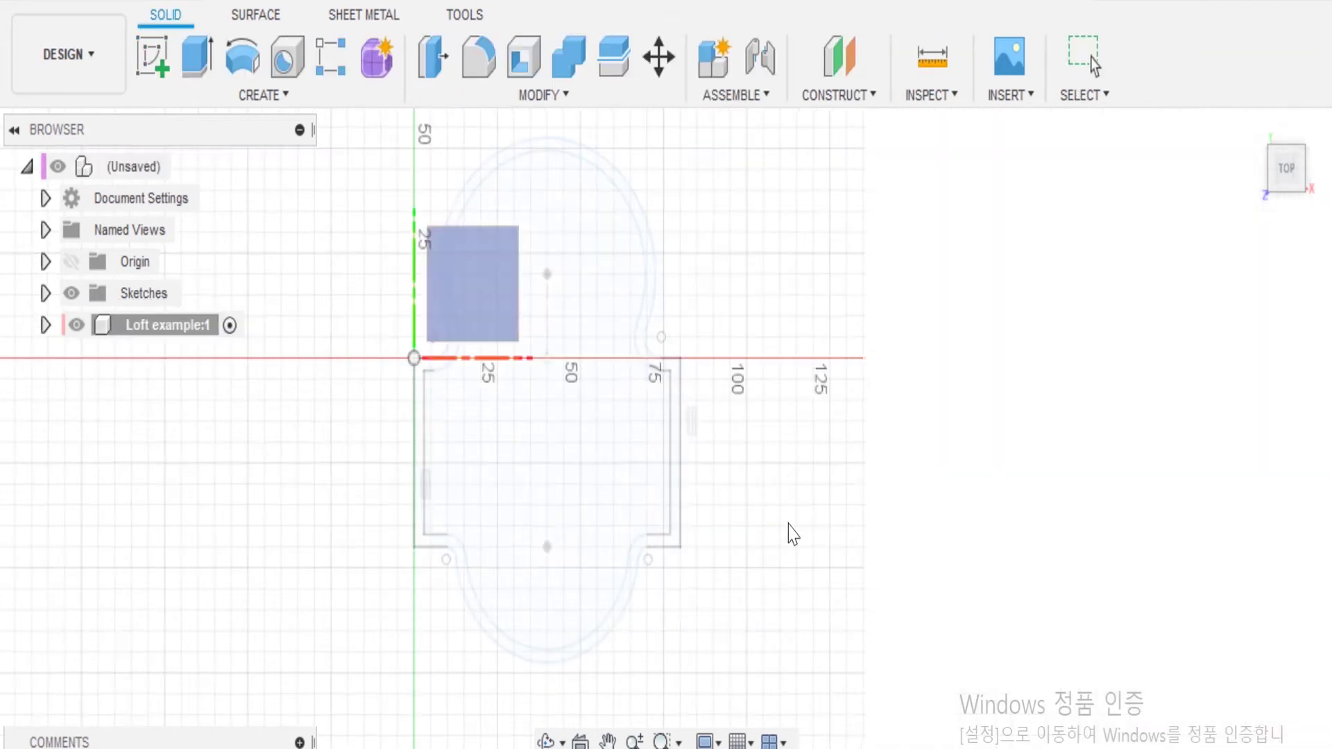
pyautogui.moveTo(789, 535)
pyautogui.keyDown('shift'); pyautogui.mouseDown(button='middle')
pyautogui.moveTo(462, 337)
pyautogui.moveTo(937, 520)
pyautogui.mouseUp(button='middle'); pyautogui.keyUp('shift')
pyautogui.click(476, 289)
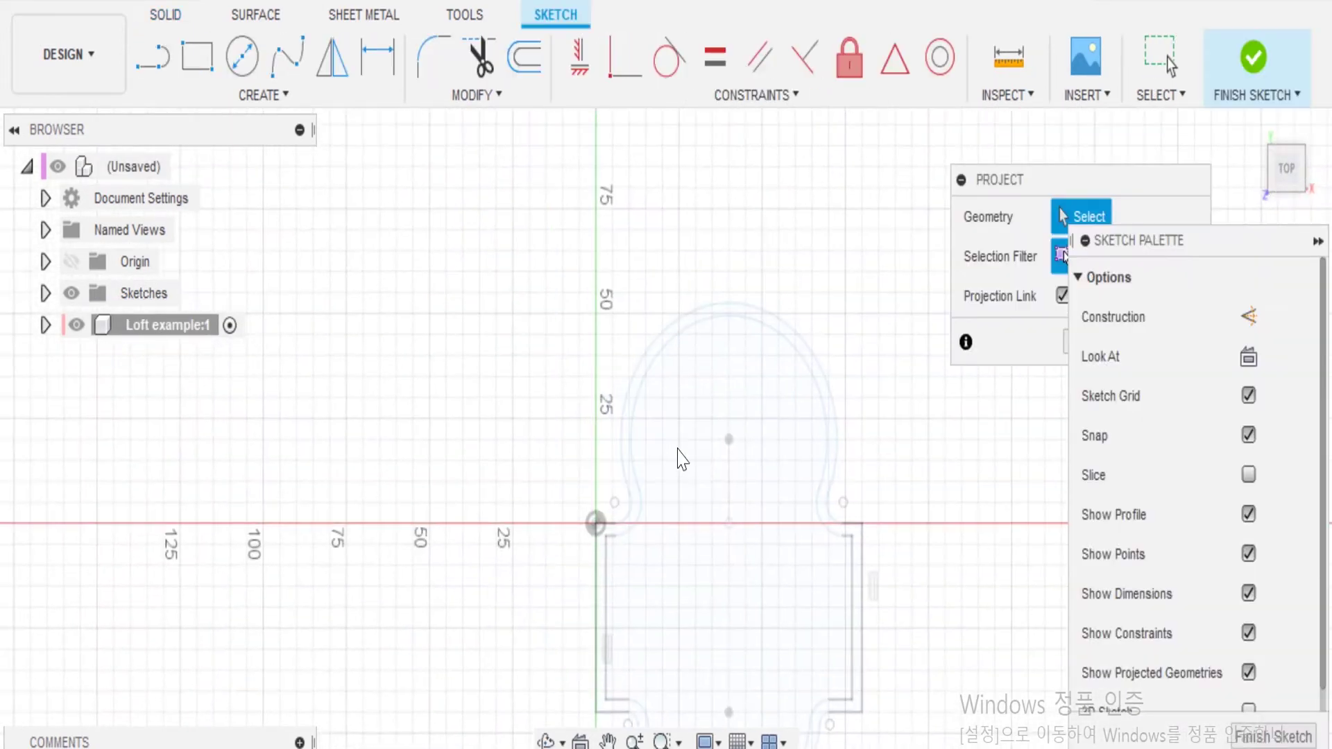
# Step: Pick the outline and offset curves to project, removing one wrongly picked curve
pyautogui.moveTo(1035, 192); pyautogui.dragTo(779, 205)
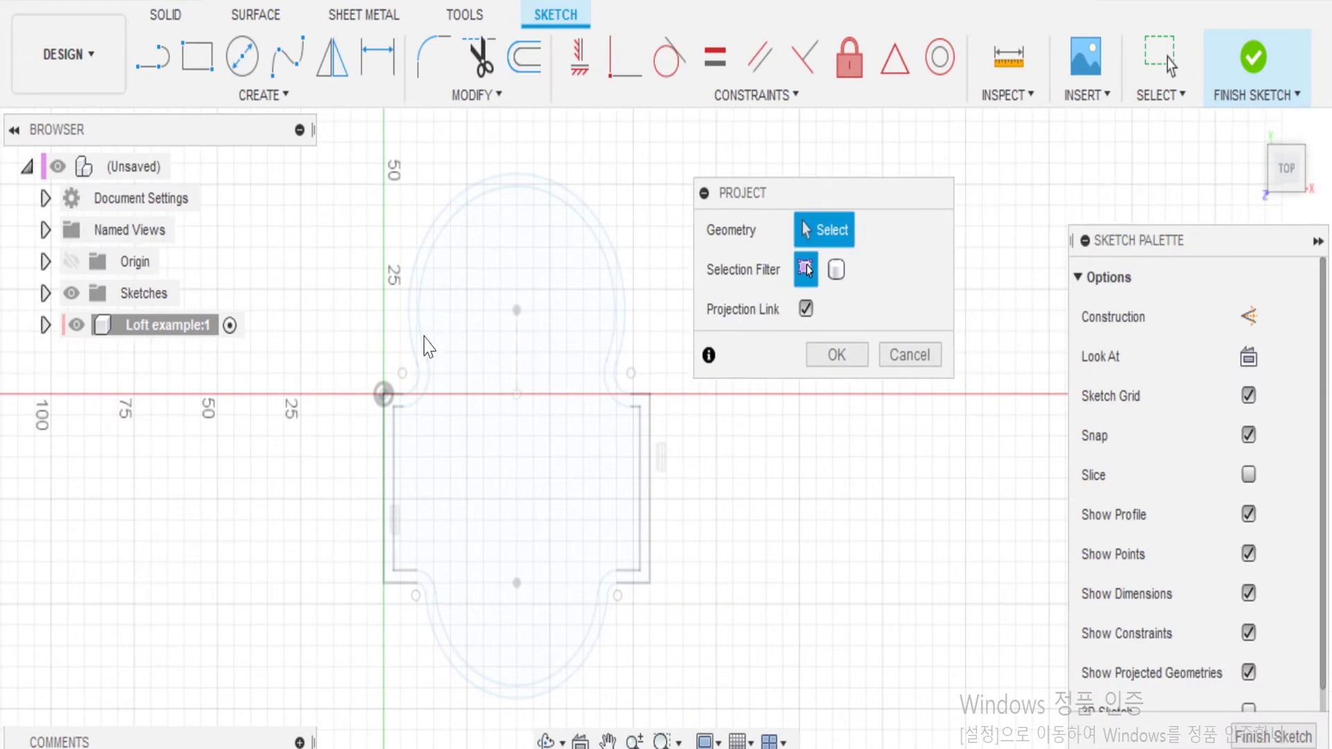
pyautogui.click(428, 346)
pyautogui.scroll(5, 619, 604)
pyautogui.click(583, 624)
pyautogui.click(372, 610)
pyautogui.click(294, 380)
pyautogui.click(708, 434)
pyautogui.moveTo(295, 381)
pyautogui.mouseDown(button='middle')
pyautogui.moveTo(707, 434)
pyautogui.moveTo(514, 584)
pyautogui.moveTo(306, 615)
pyautogui.moveTo(249, 375)
pyautogui.mouseUp(button='middle')
pyautogui.click(306, 615)
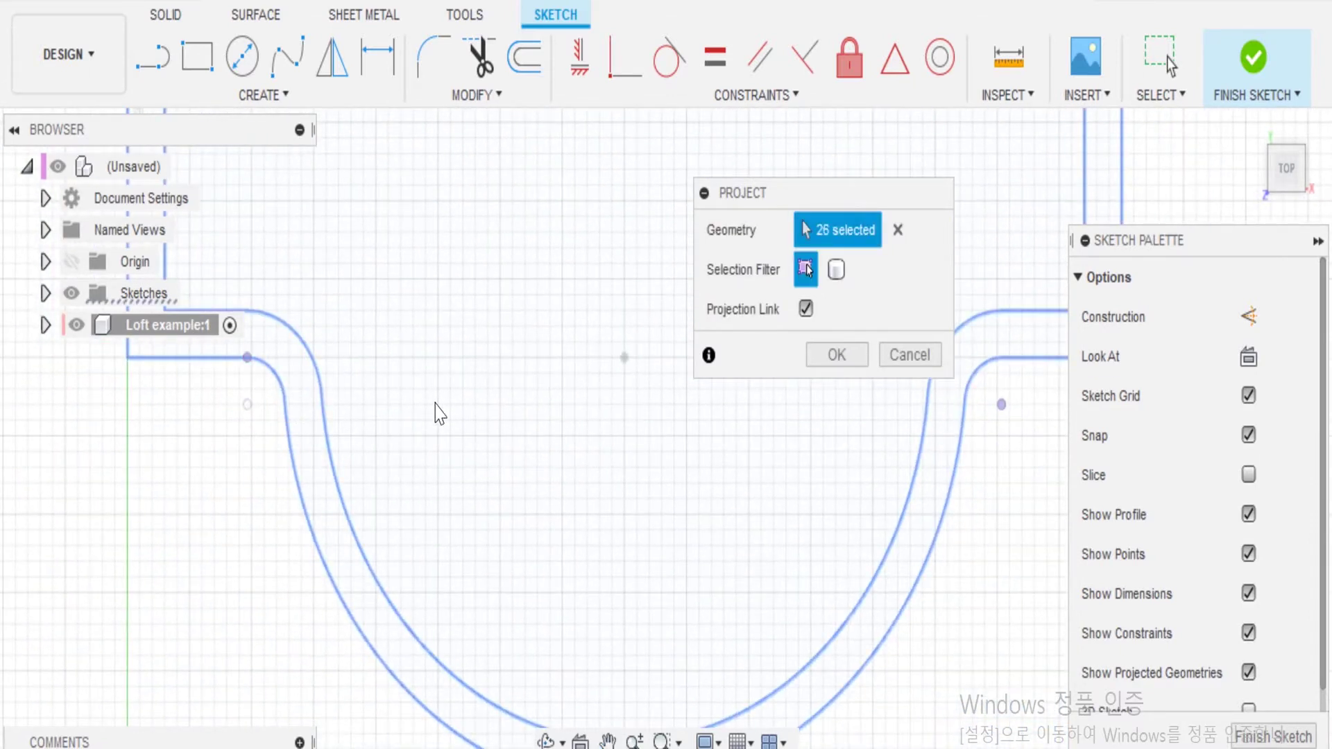
# Step: Add the upper-left corner point and finish projecting both outlines as a ring
pyautogui.moveTo(247, 329); pyautogui.dragTo(347, 436, button='middle')
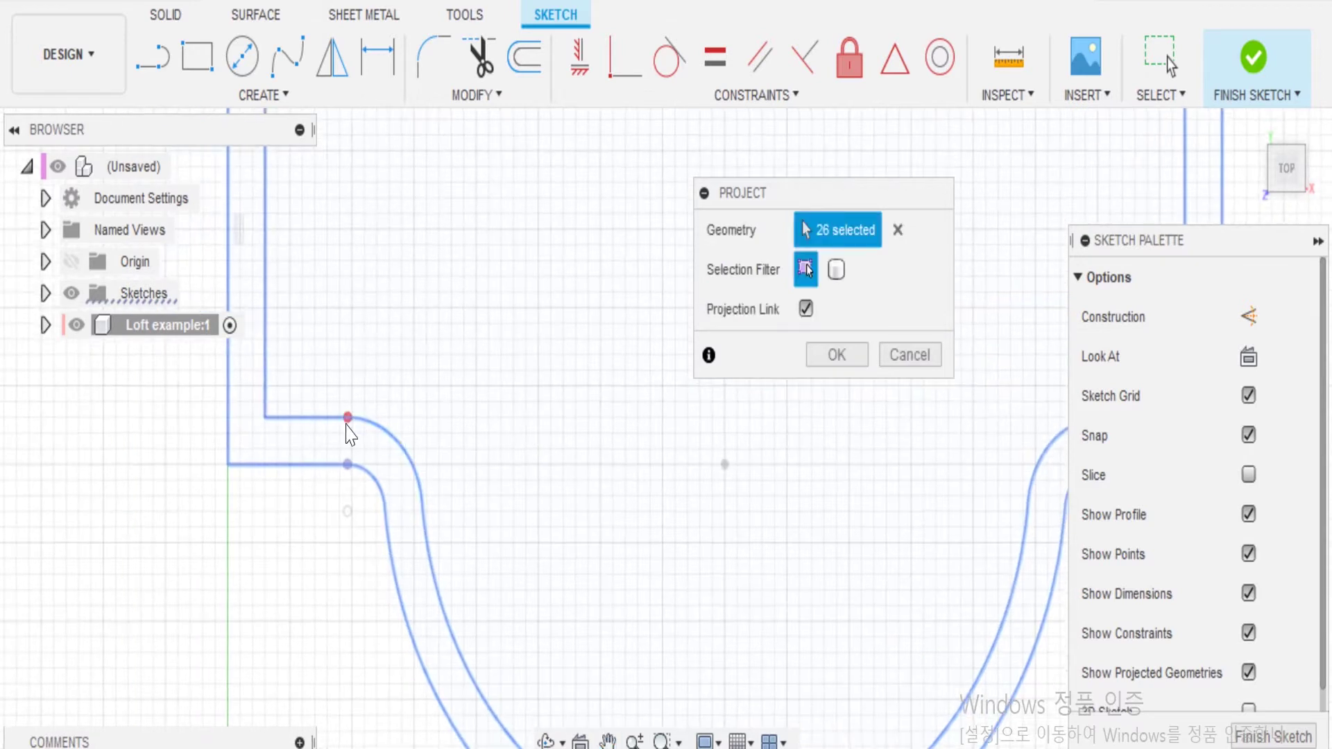
pyautogui.click(229, 466)
pyautogui.moveTo(1108, 520); pyautogui.dragTo(627, 534, button='middle')
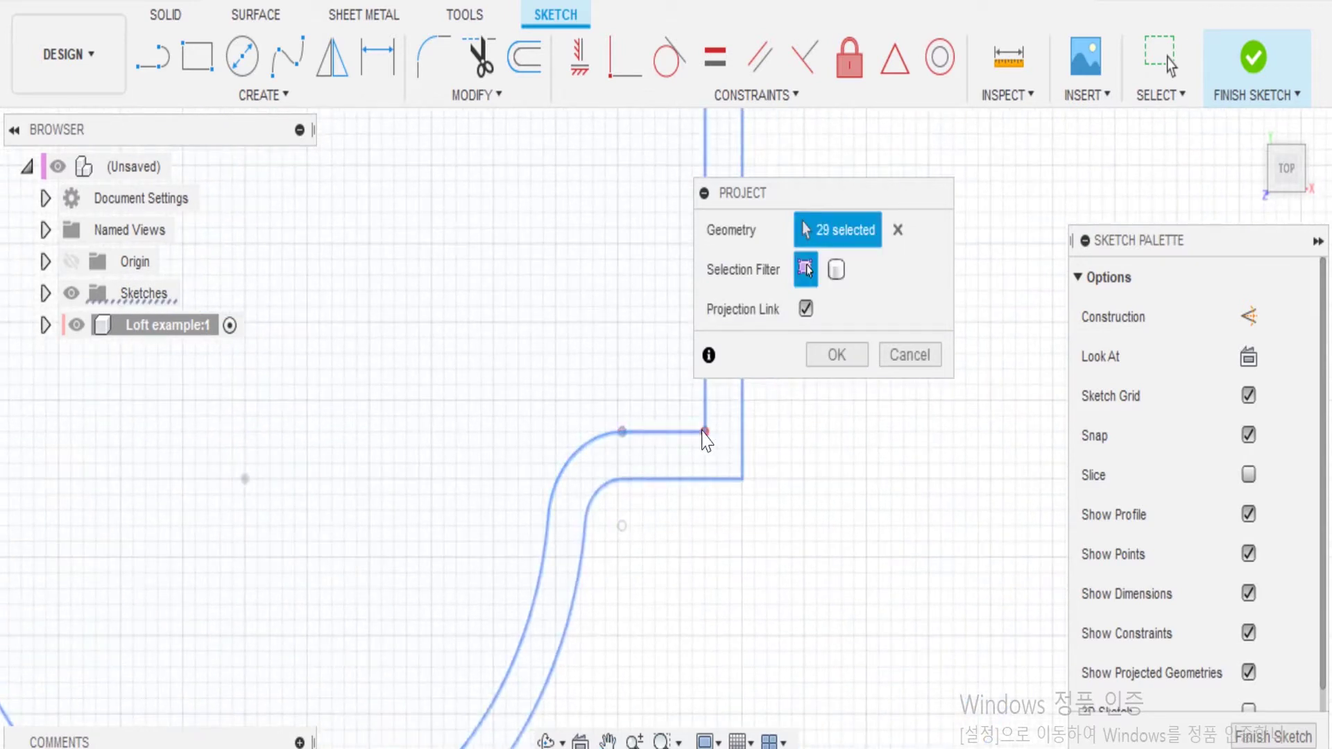
pyautogui.scroll(-3, 590, 651)
pyautogui.click(837, 355)
pyautogui.moveTo(910, 439)
pyautogui.mouseDown(button='middle')
pyautogui.moveTo(901, 587)
pyautogui.moveTo(923, 616)
pyautogui.mouseUp(button='middle')
pyautogui.scroll(-3, 929, 555)
pyautogui.moveTo(932, 530); pyautogui.dragTo(640, 521, button='middle')
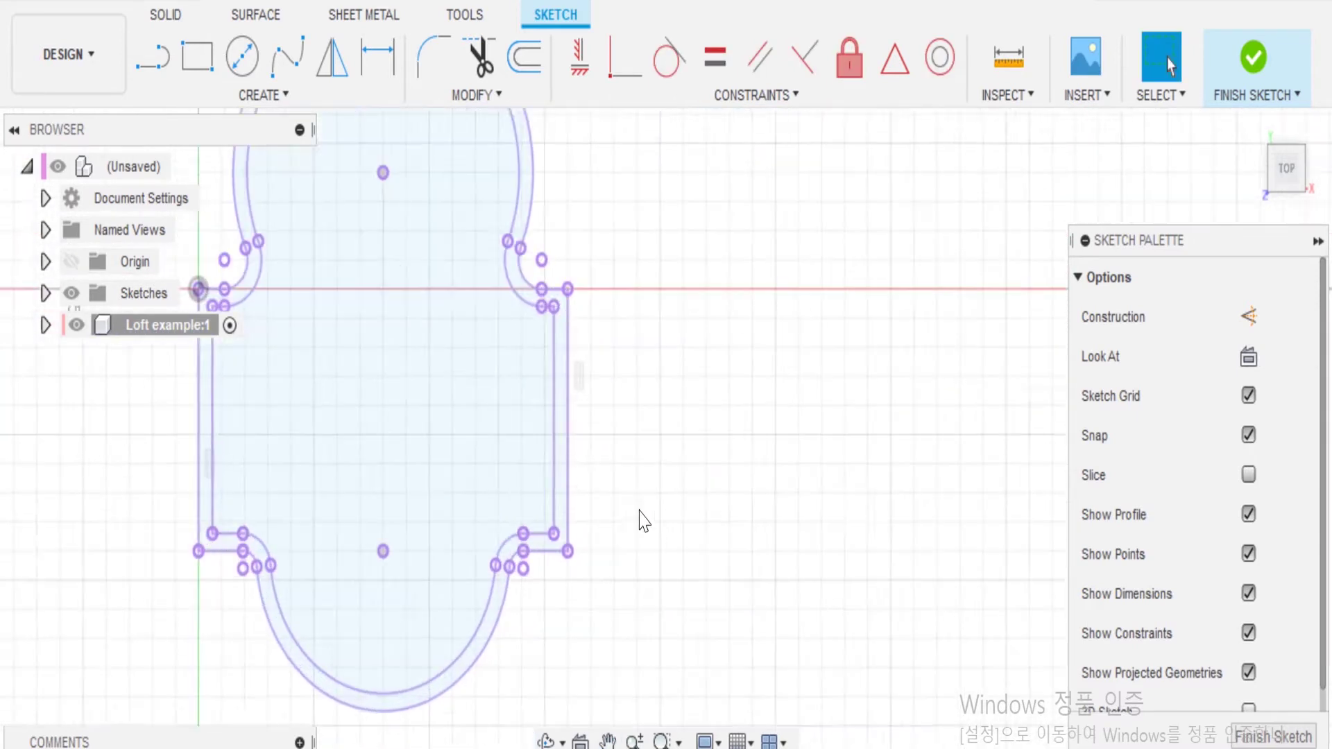
pyautogui.scroll(1, 652, 534)
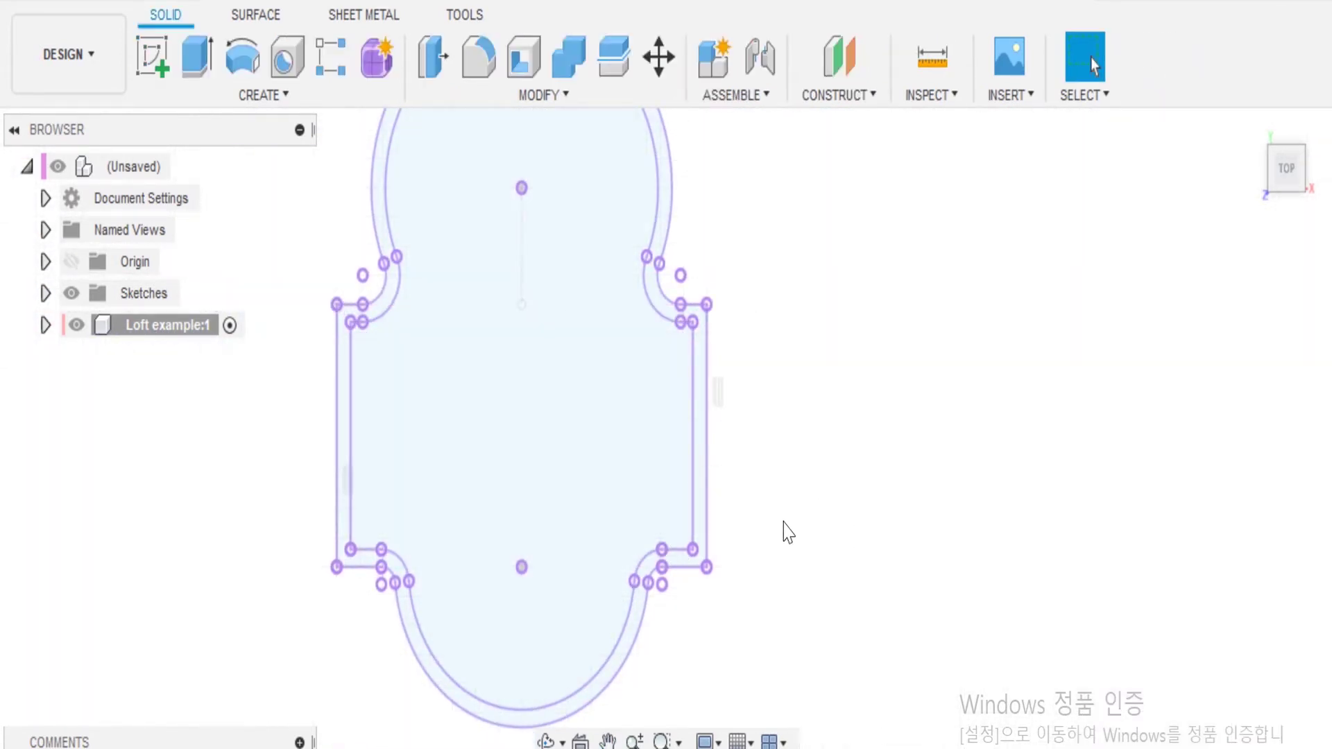
# Step: Check the ring profile, expand Loft example:1 and start a sketch on the XY plane
pyautogui.click(701, 416)
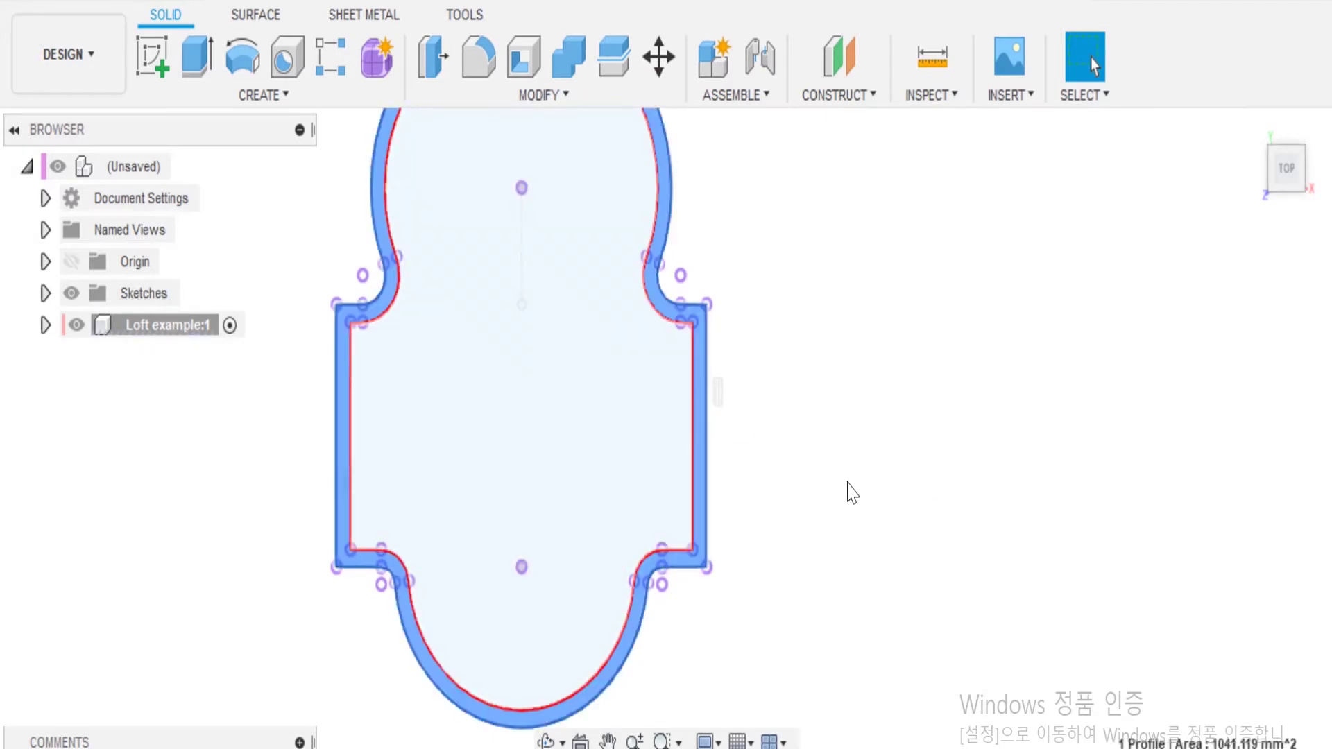
pyautogui.click(805, 506)
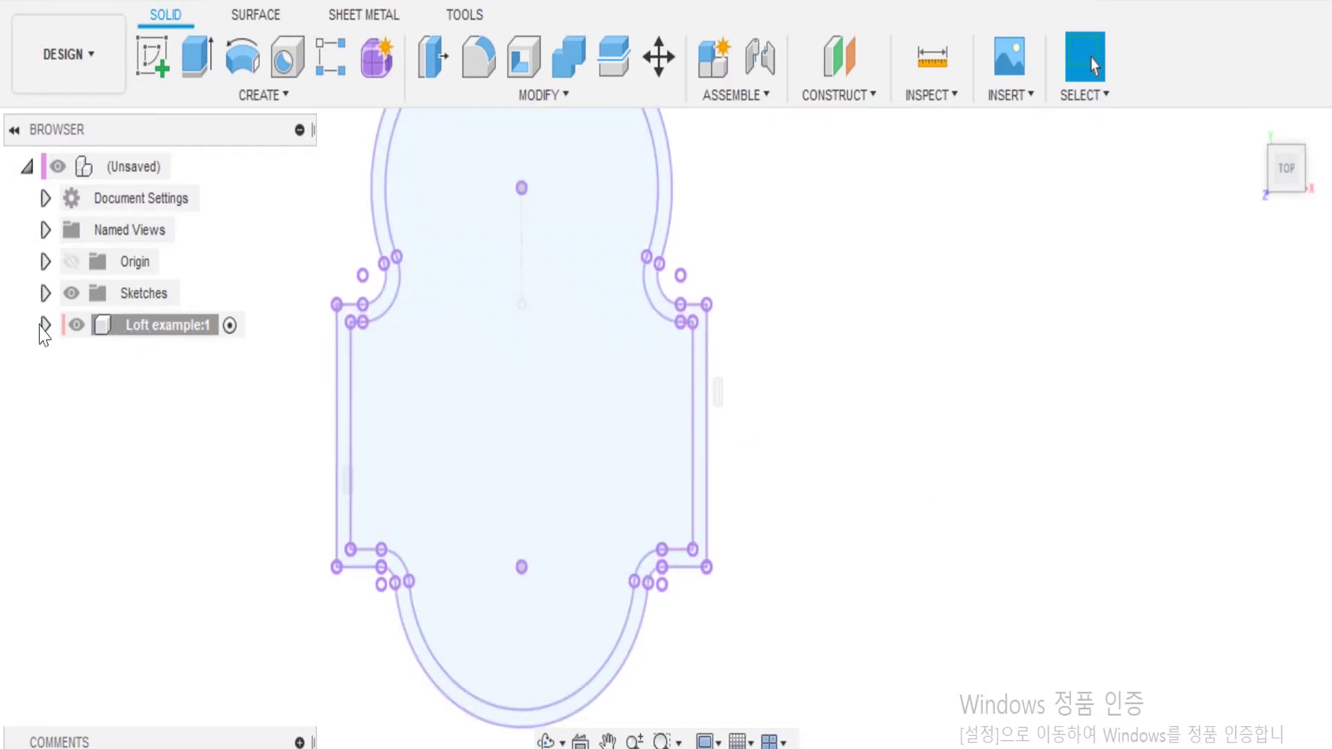
pyautogui.click(44, 326)
pyautogui.click(152, 56)
pyautogui.click(396, 228)
pyautogui.moveTo(241, 377); pyautogui.dragTo(250, 424, button='middle')
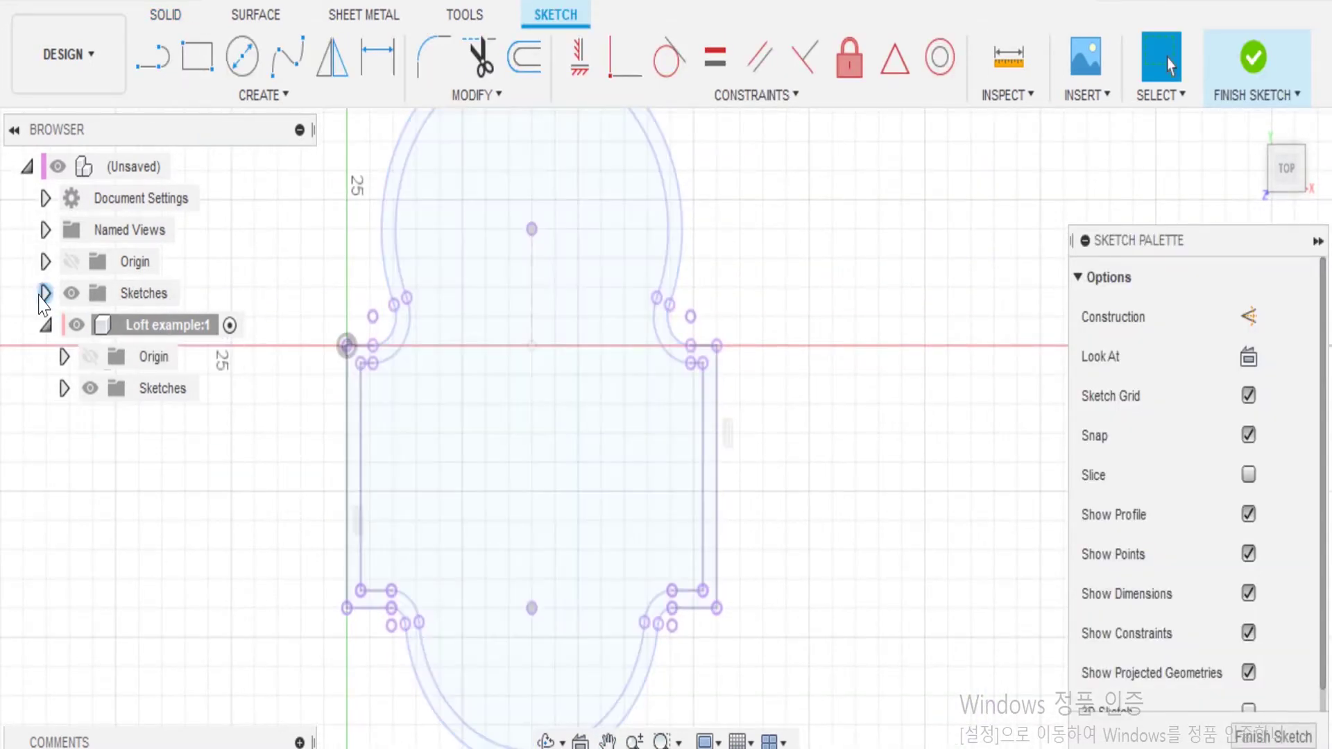
# Step: Finish Sketch1, tidy the Comments panel and refit the view on the profile
pyautogui.rightClick(165, 328)
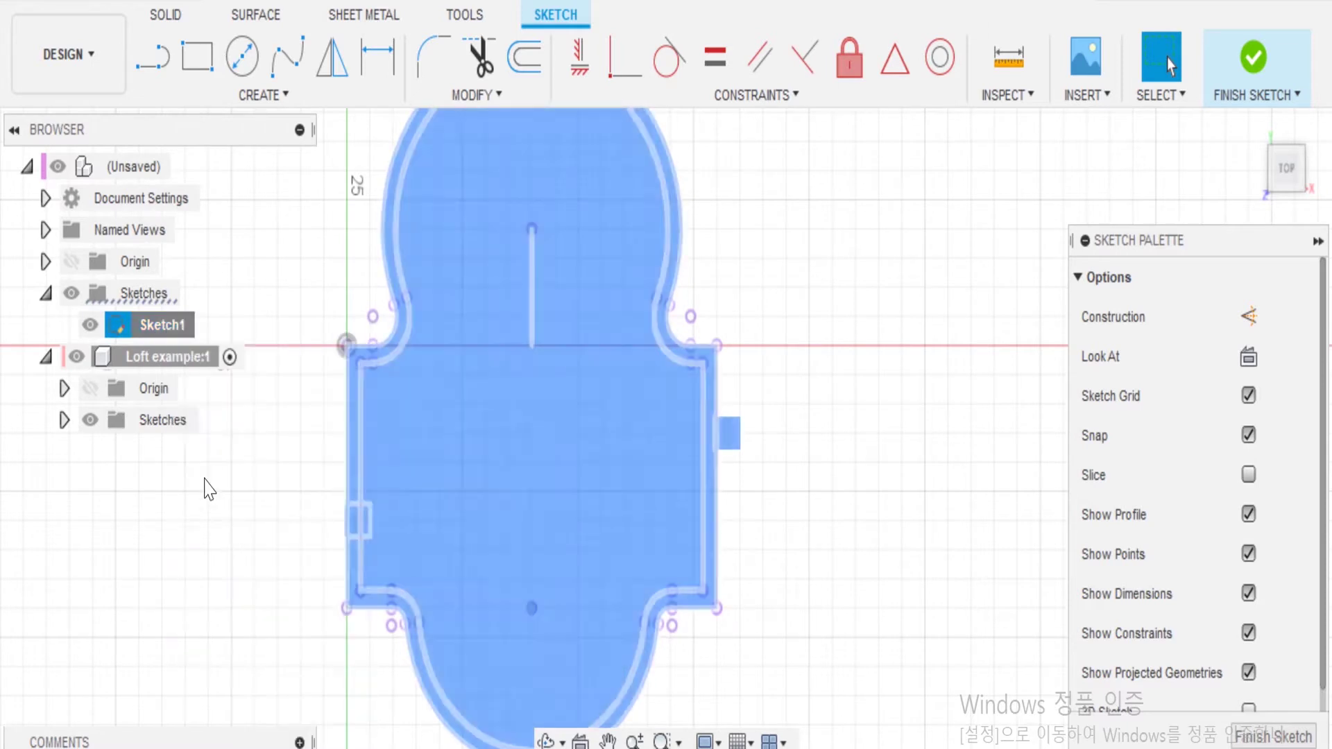
pyautogui.press('Escape')
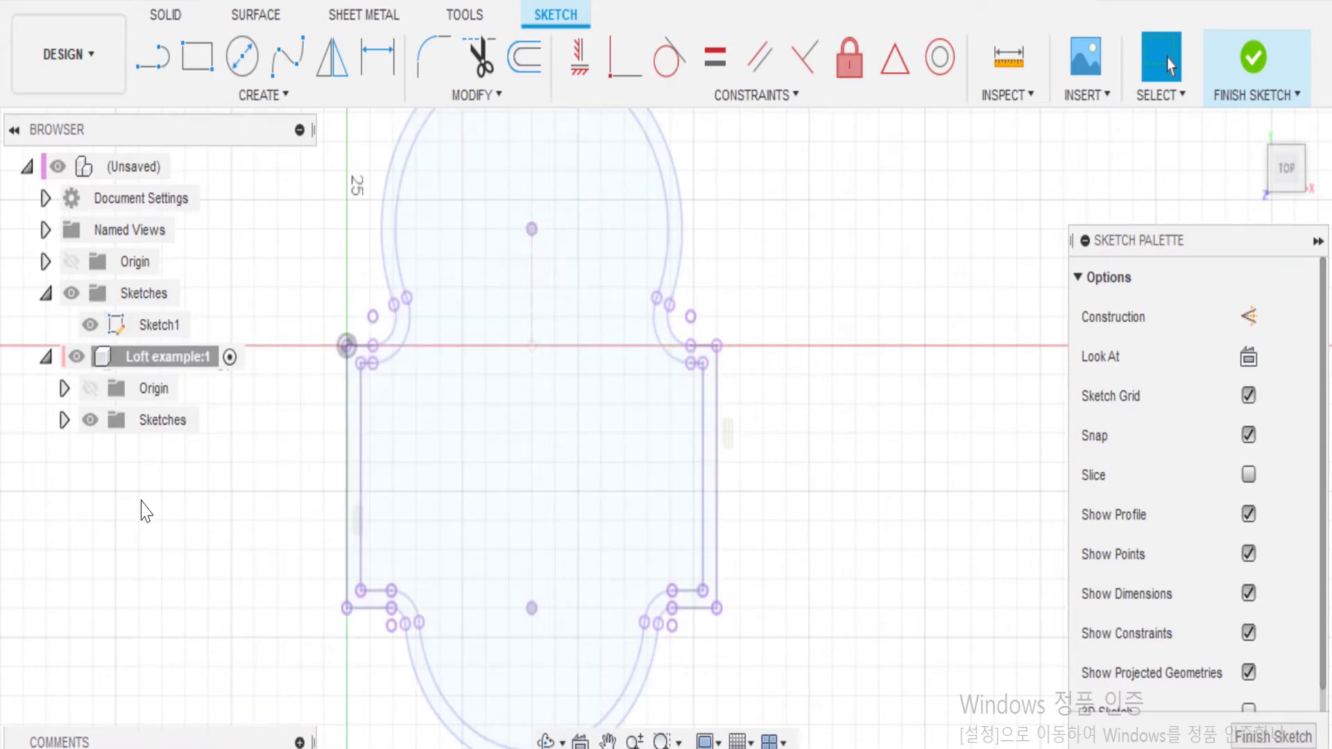
pyautogui.click(1256, 63)
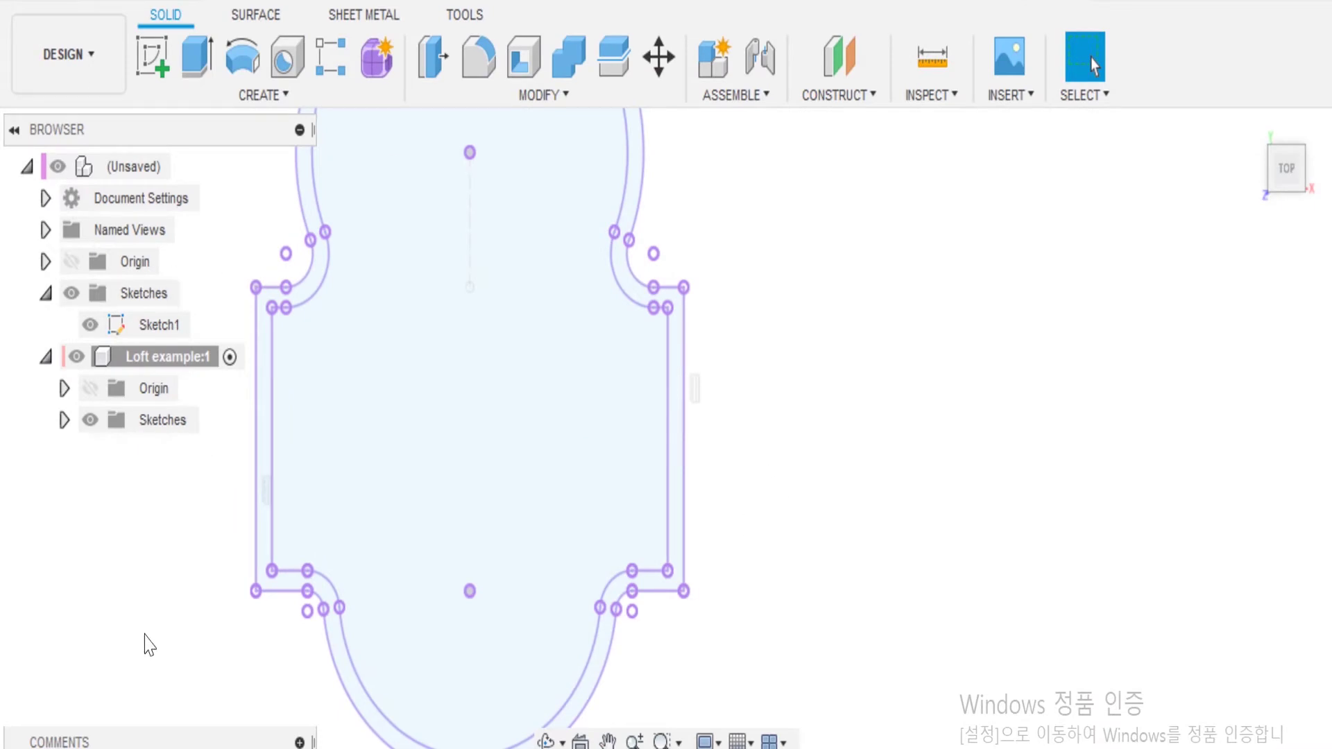
pyautogui.click(299, 742)
pyautogui.click(299, 452)
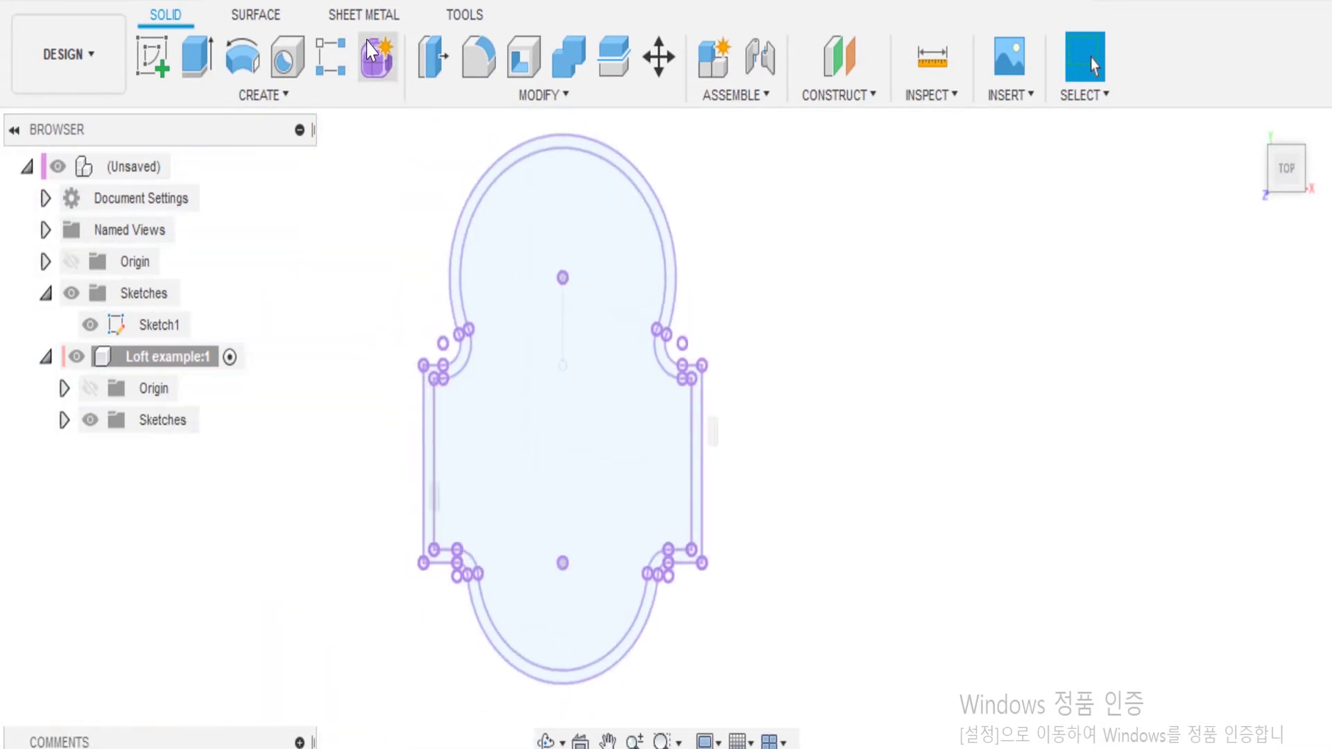
pyautogui.click(867, 95)
pyautogui.click(839, 123)
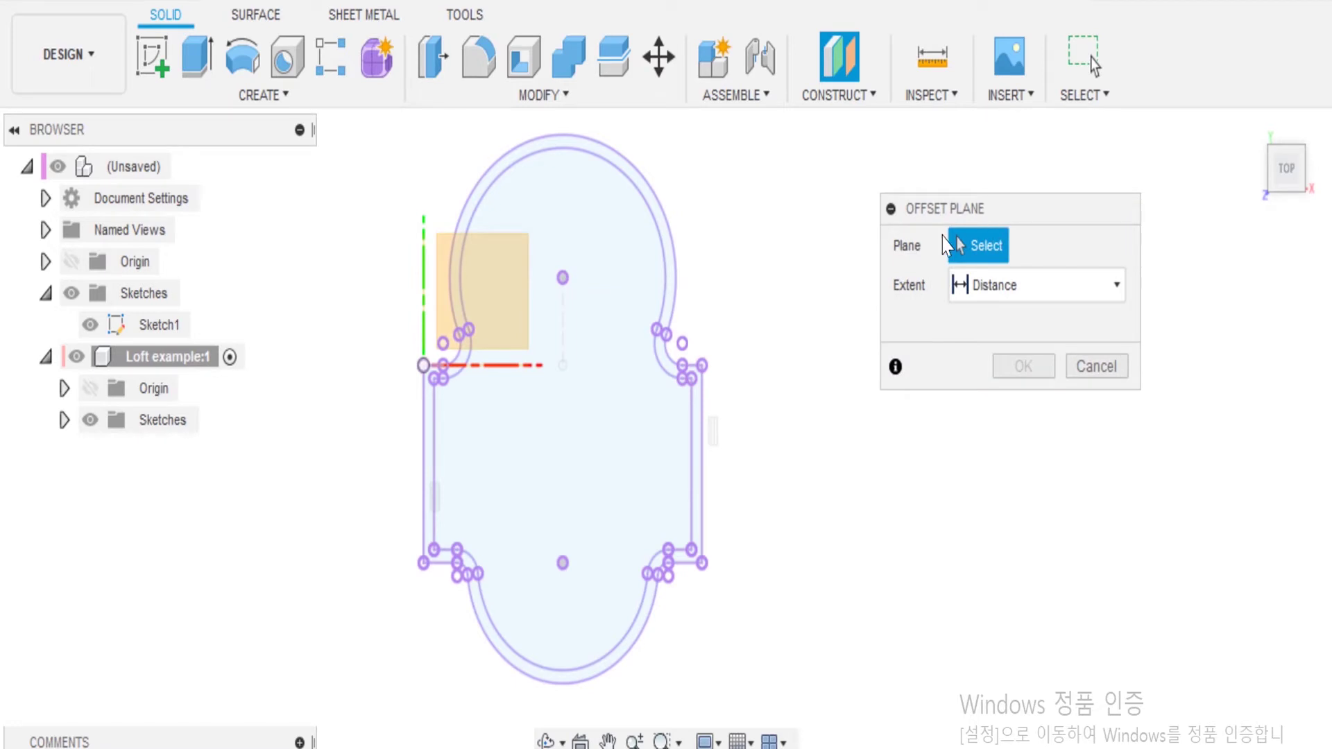
# Step: Create an offset construction plane 70 mm from the outline sketch profile
pyautogui.click(562, 430)
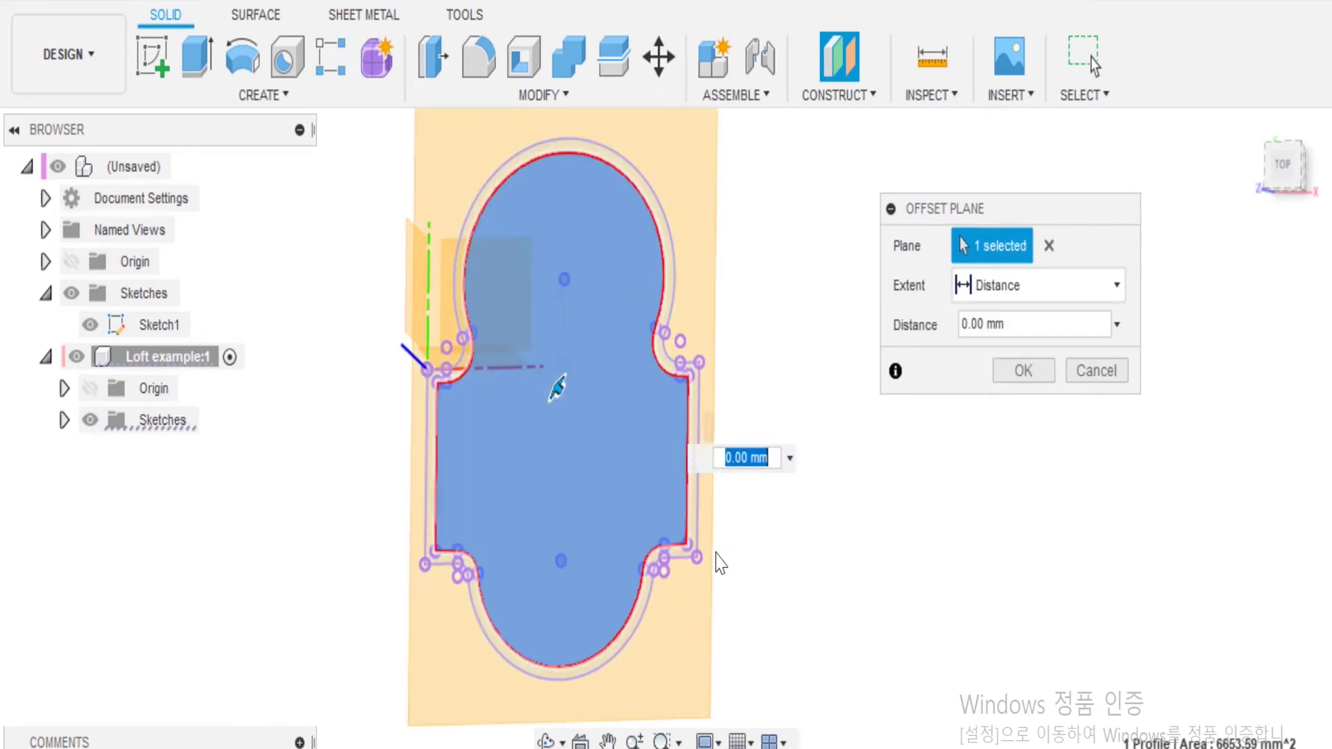
pyautogui.doubleClick(975, 324)
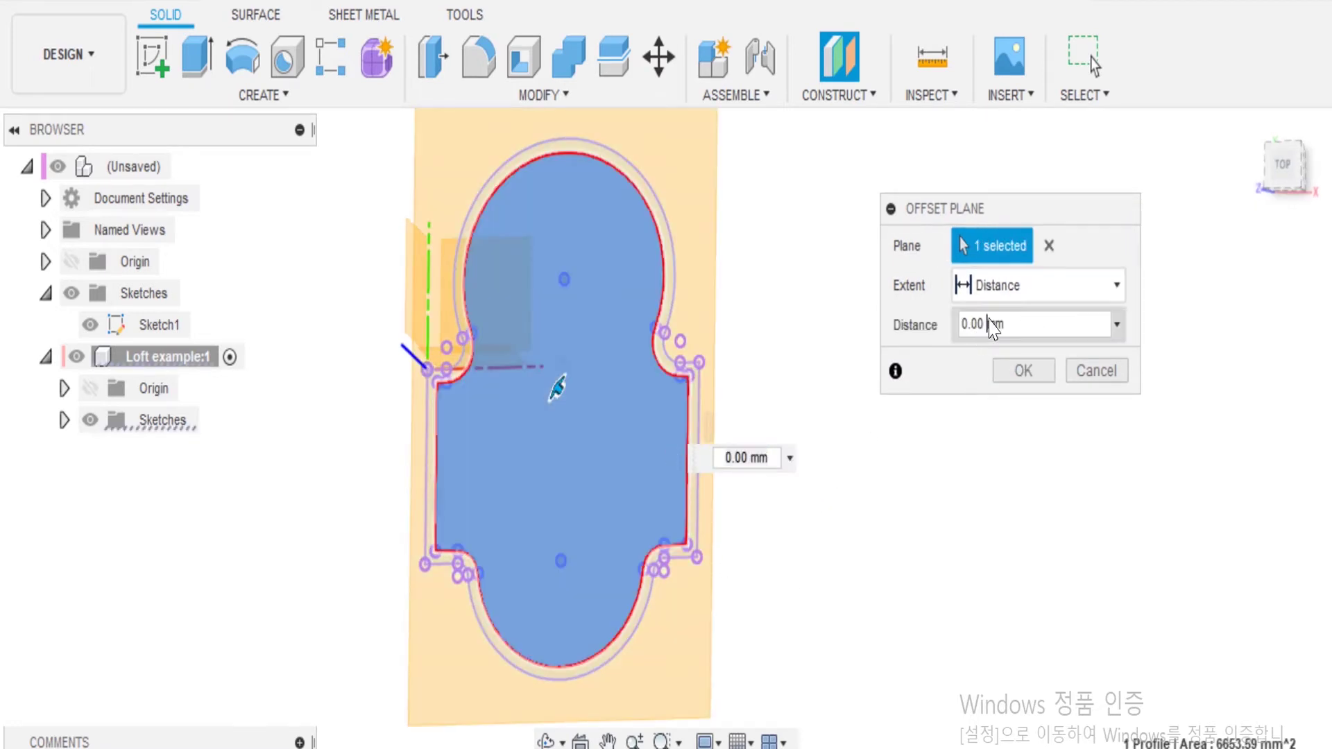
pyautogui.write('8')
pyautogui.press('BackSpace')
pyautogui.write('70')
pyautogui.click(1025, 369)
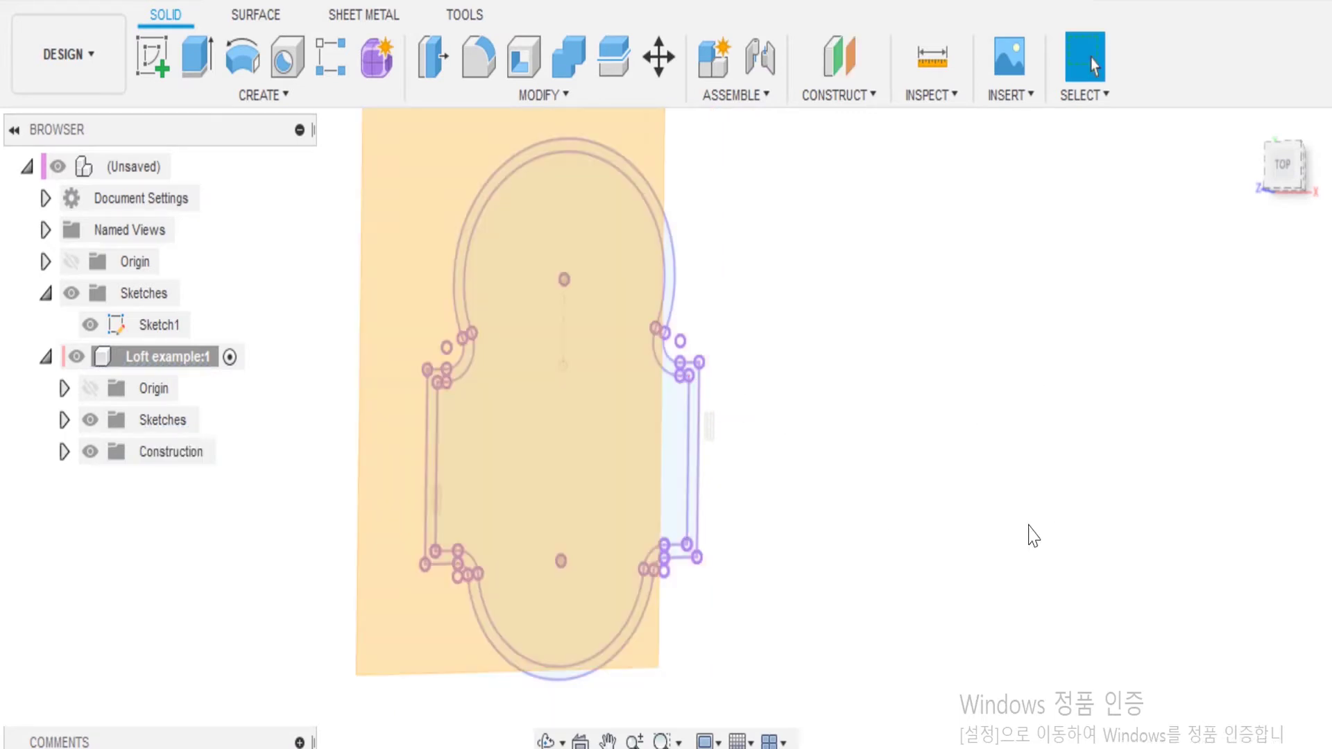
pyautogui.keyDown('shift'); pyautogui.moveTo(1038, 628); pyautogui.dragTo(769, 490, button='middle'); pyautogui.keyUp('shift')
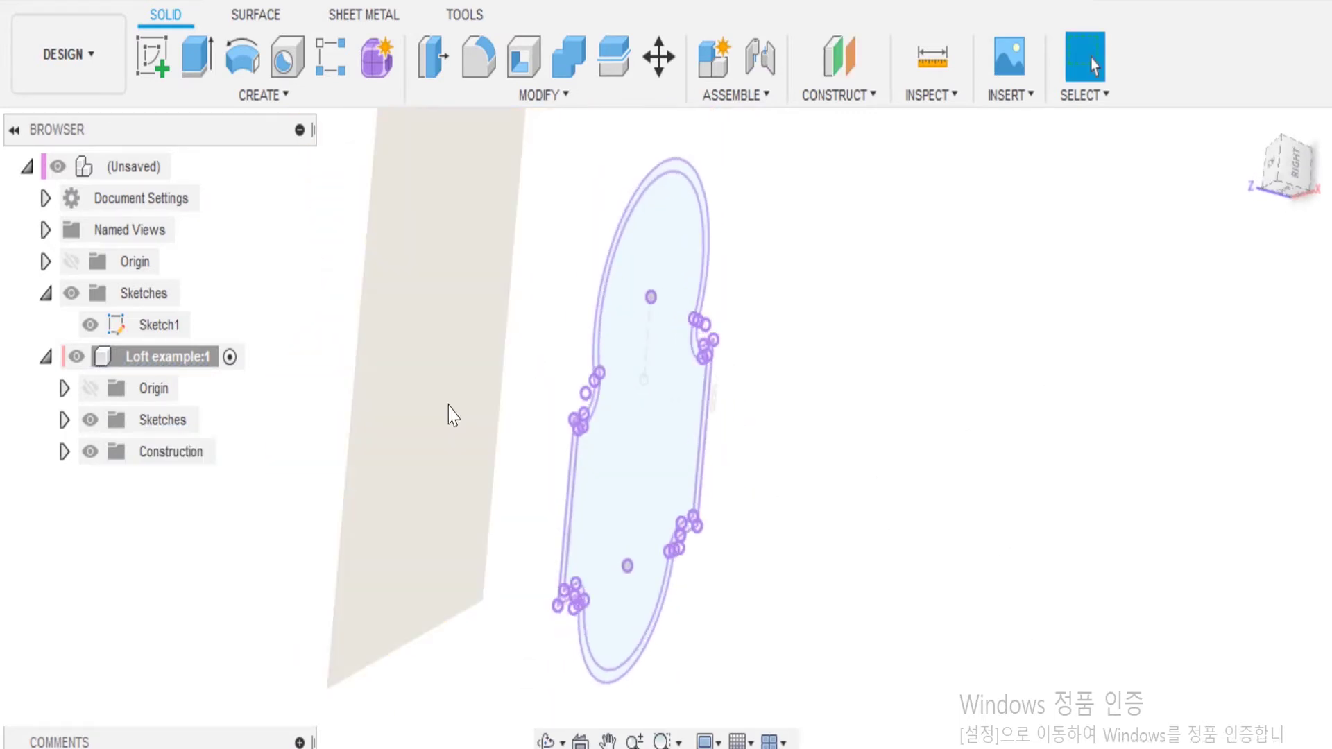
pyautogui.click(469, 427)
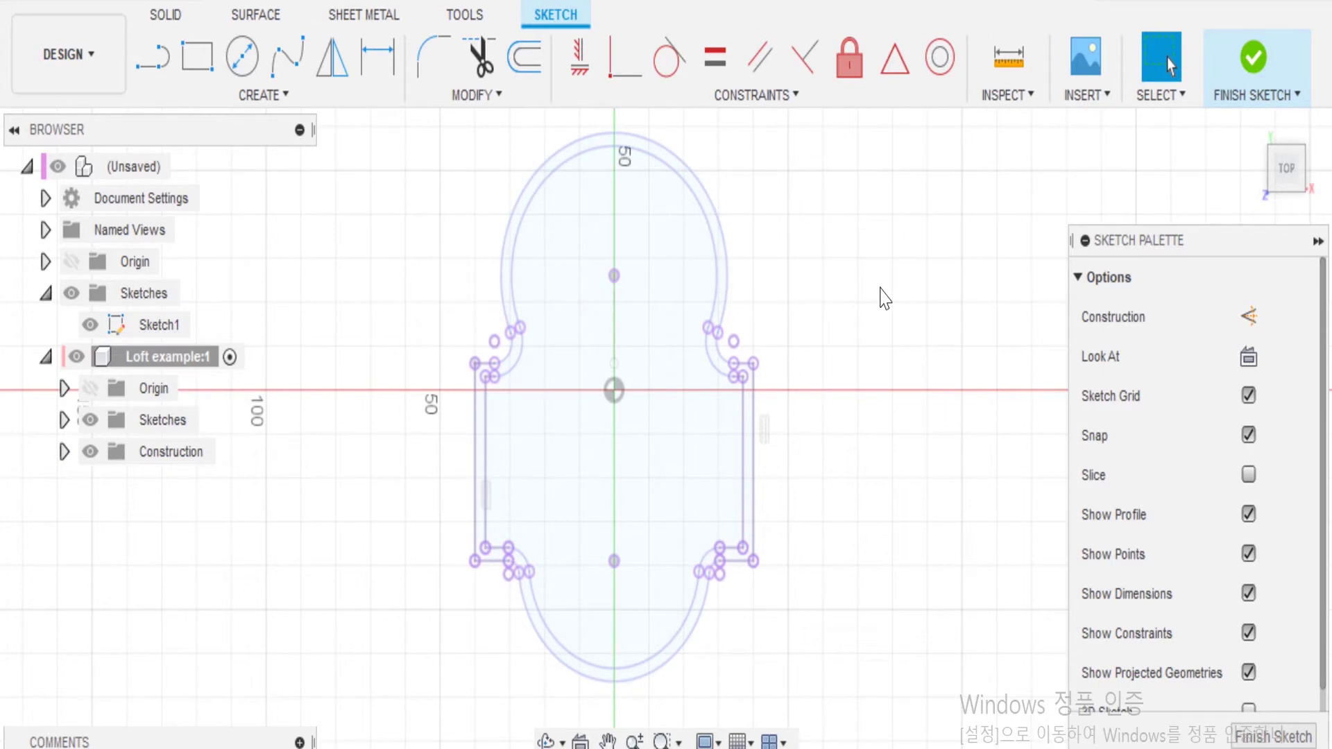
# Step: Project the outline arcs, lower-left fillet and both bottom arcs onto the offset-plane sketch
pyautogui.press('p')
pyautogui.click(726, 299)
pyautogui.click(721, 364)
pyautogui.click(509, 569)
pyautogui.click(700, 579)
pyautogui.click(709, 581)
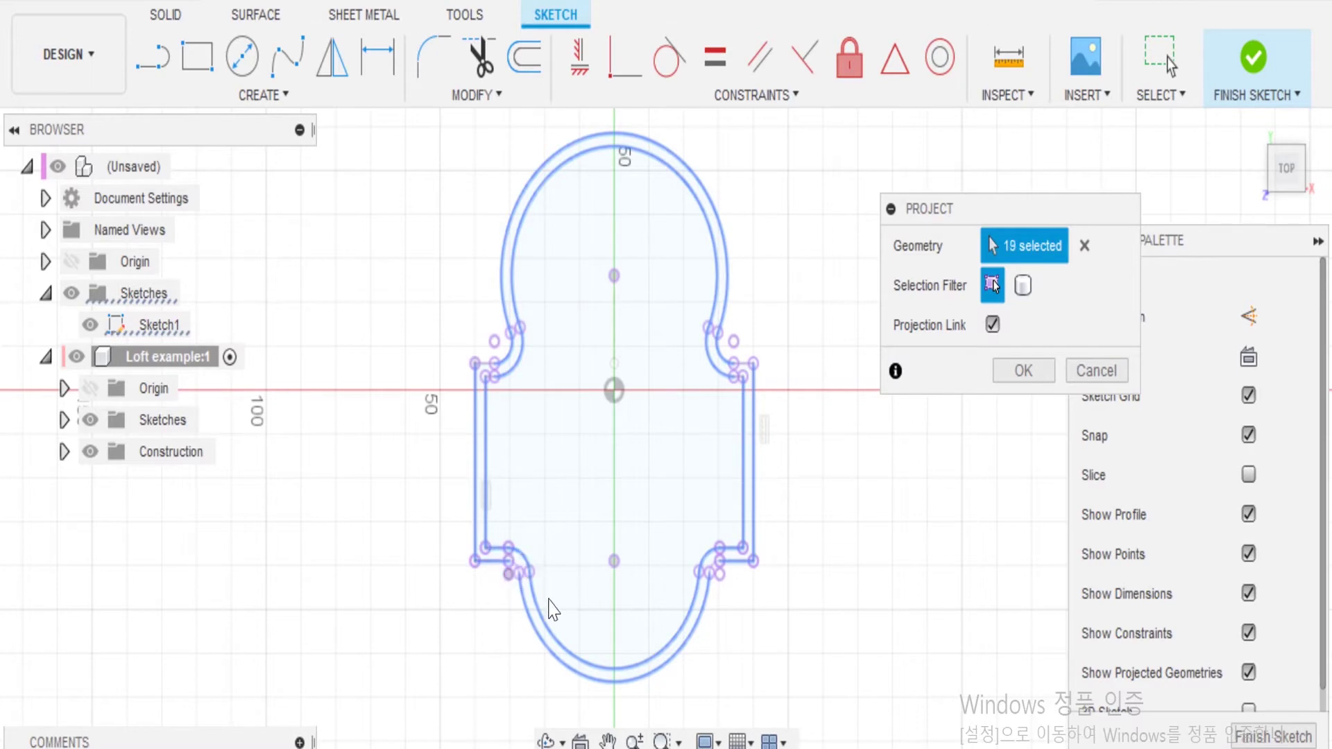
# Step: Add the upper-right fillet and remaining small curves to complete the projection
pyautogui.scroll(5, 553, 609)
pyautogui.moveTo(787, 514); pyautogui.dragTo(499, 535, button='middle')
pyautogui.click(738, 498)
pyautogui.scroll(-5, 738, 506)
pyautogui.scroll(5, 761, 651)
pyautogui.click(791, 670)
pyautogui.scroll(-2, 563, 632)
pyautogui.scroll(3, 375, 555)
pyautogui.scroll(-3, 510, 484)
pyautogui.click(1024, 372)
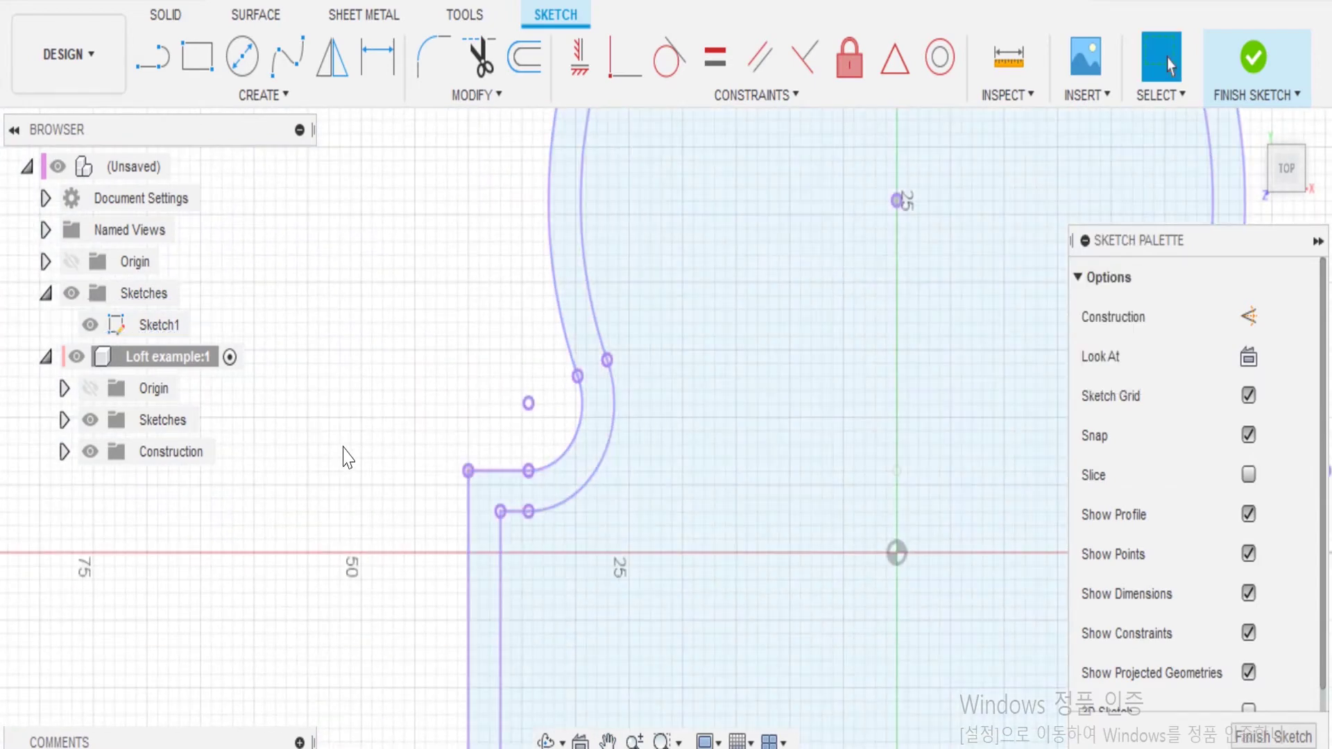
pyautogui.scroll(-3, 372, 450)
pyautogui.scroll(-2, 366, 553)
pyautogui.moveTo(419, 555)
pyautogui.keyDown('shift'); pyautogui.mouseDown(button='middle')
pyautogui.moveTo(610, 482)
pyautogui.moveTo(630, 510)
pyautogui.moveTo(788, 485)
pyautogui.moveTo(879, 449)
pyautogui.moveTo(879, 430)
pyautogui.mouseUp(button='middle'); pyautogui.keyUp('shift')
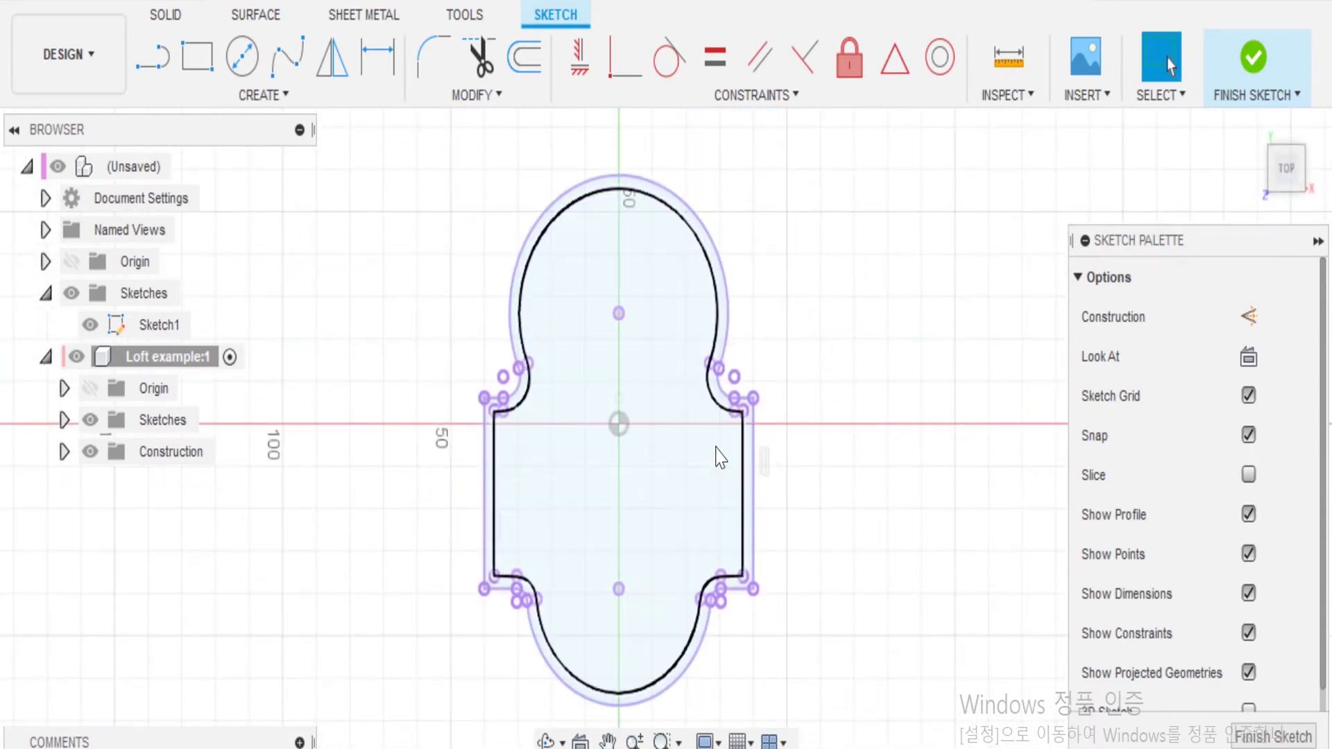
pyautogui.click(264, 95)
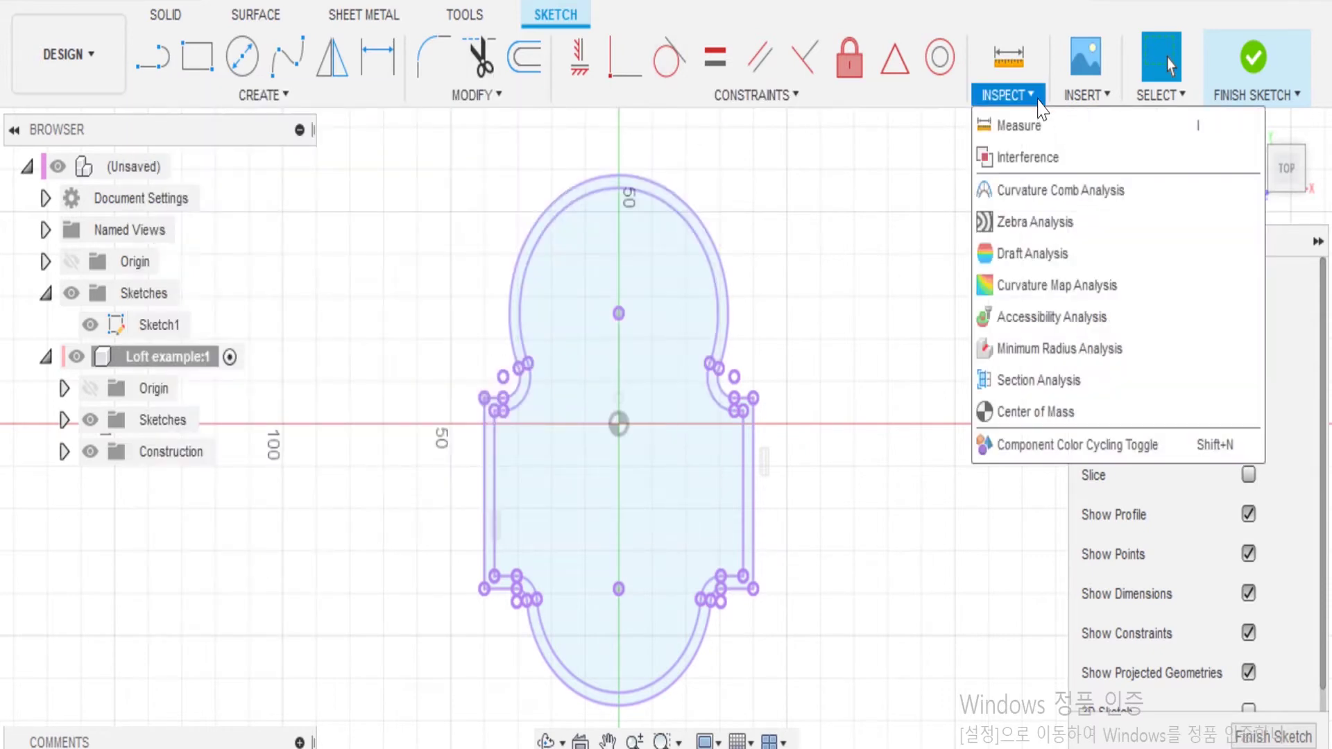
# Step: Add a user parameter named Loft with value 0.1 mm in the parameters list
pyautogui.click(472, 348)
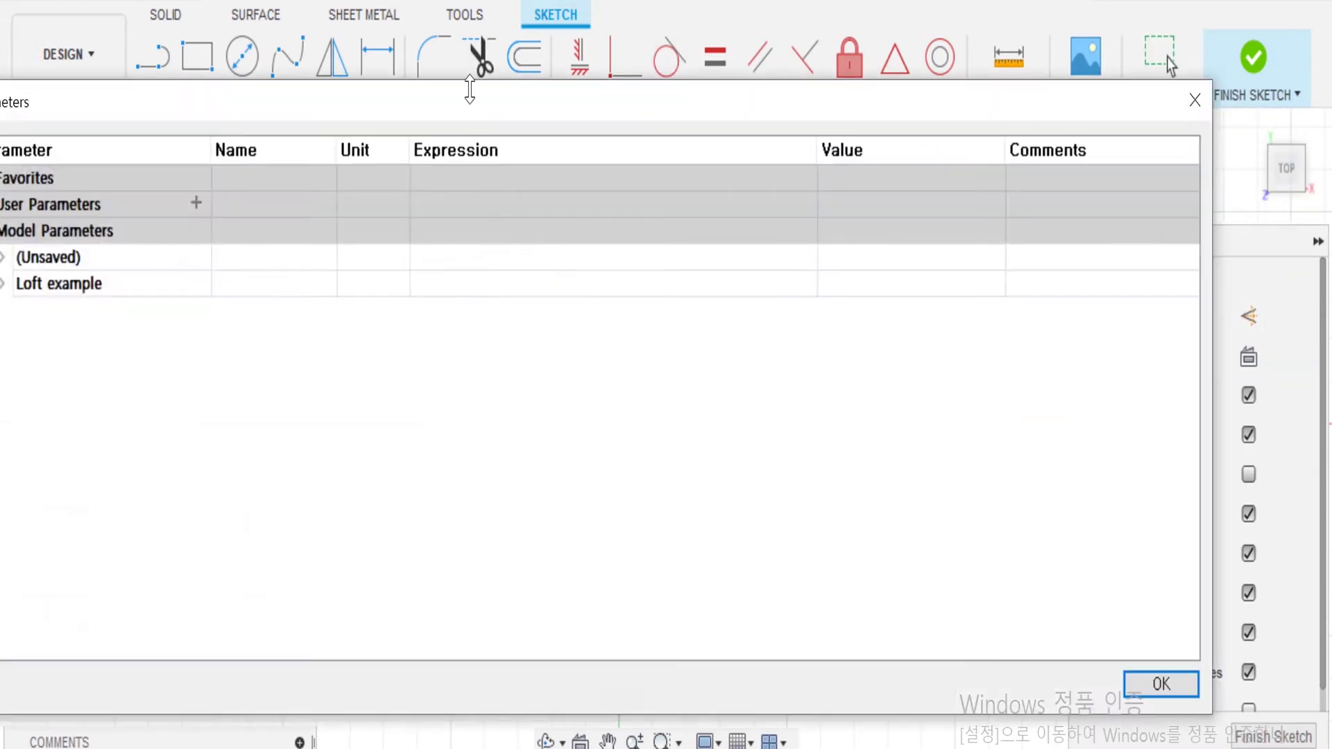
pyautogui.click(265, 165)
pyautogui.write('Loft')
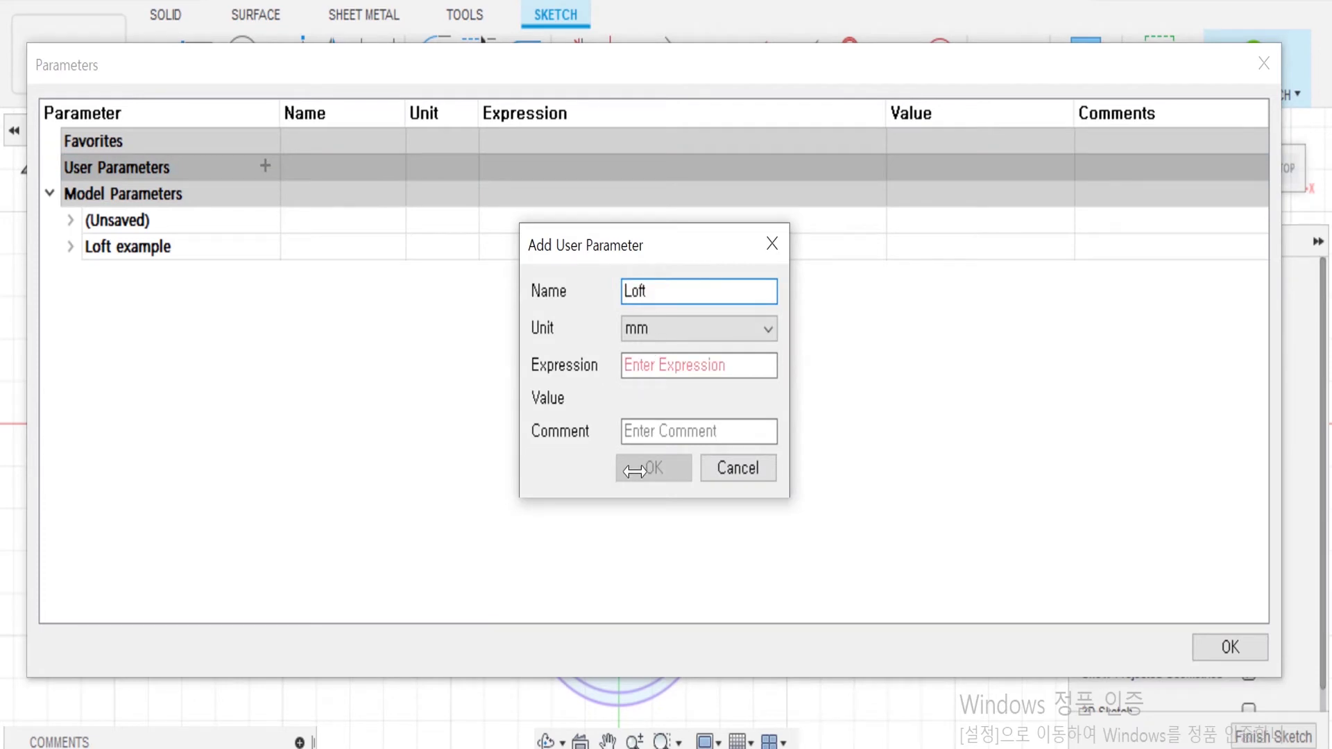
pyautogui.write('0.1')
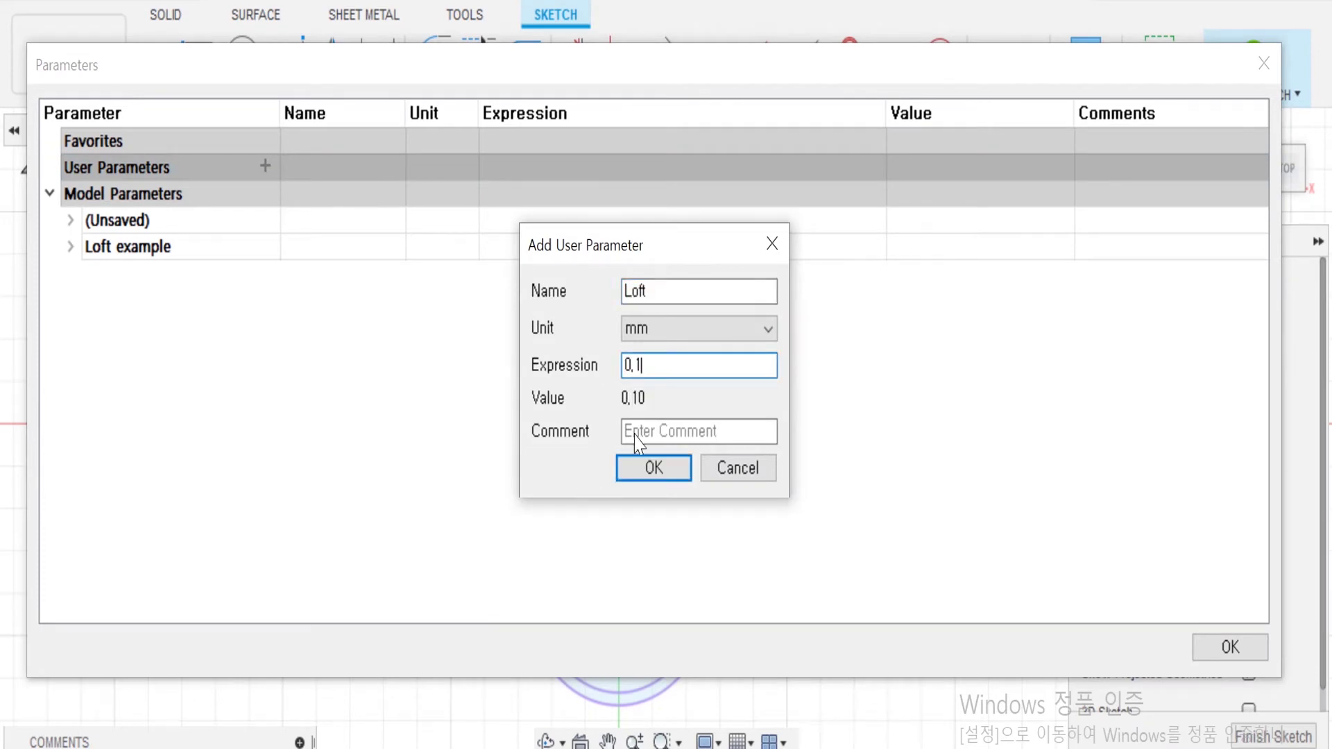
pyautogui.click(642, 467)
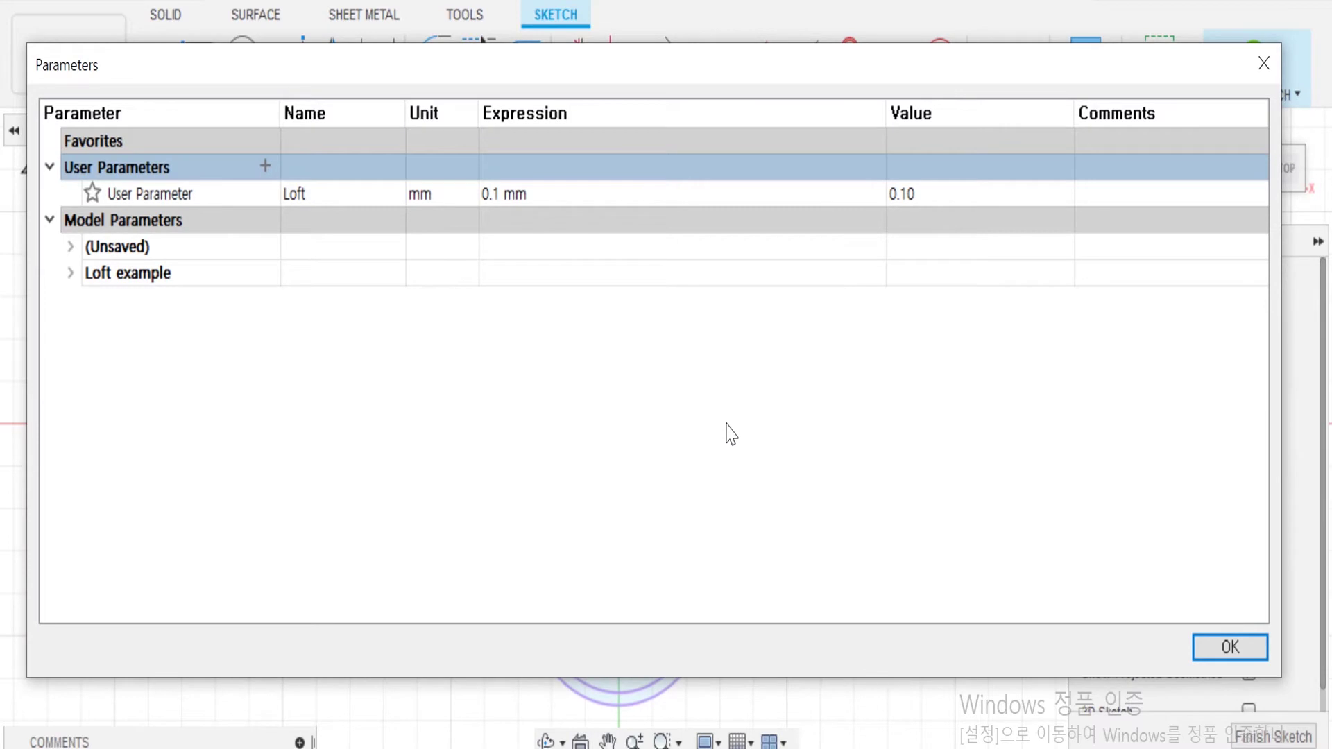
pyautogui.press('Return')
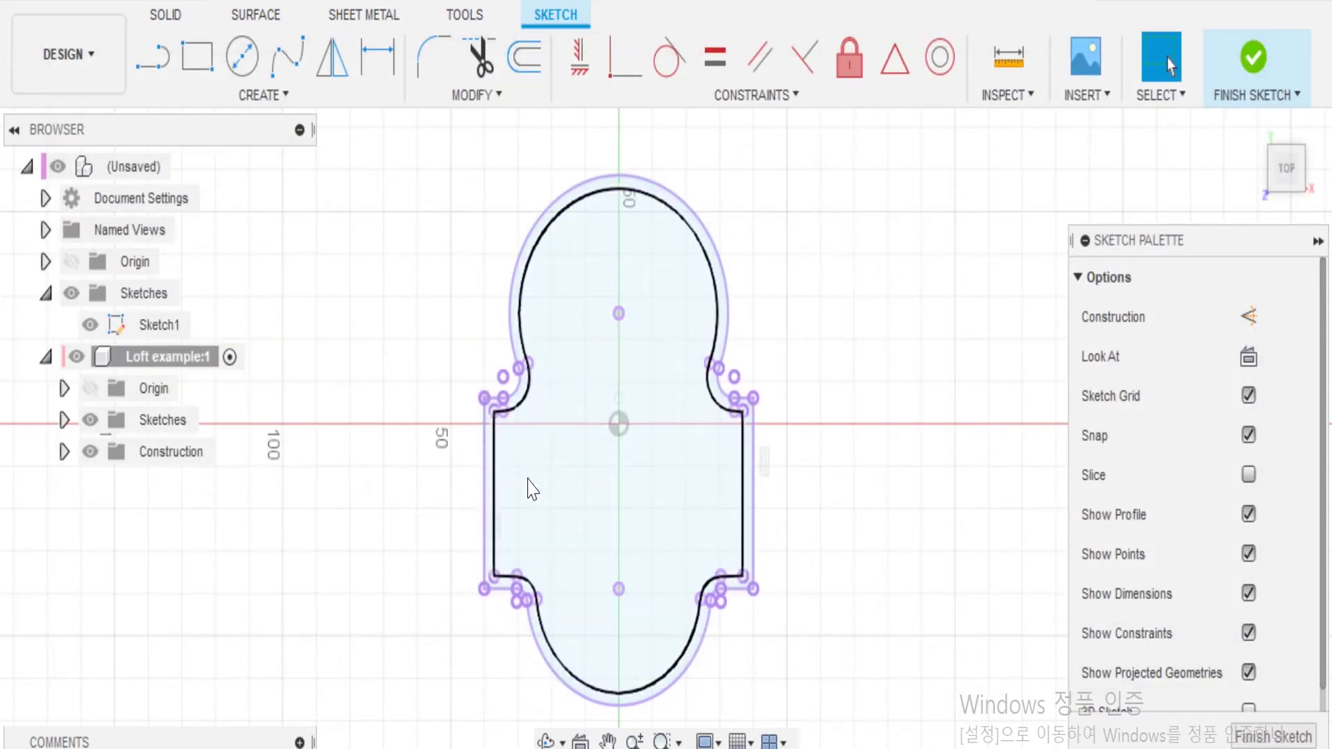
# Step: Select the projected outline chain for an offset
pyautogui.click(511, 326)
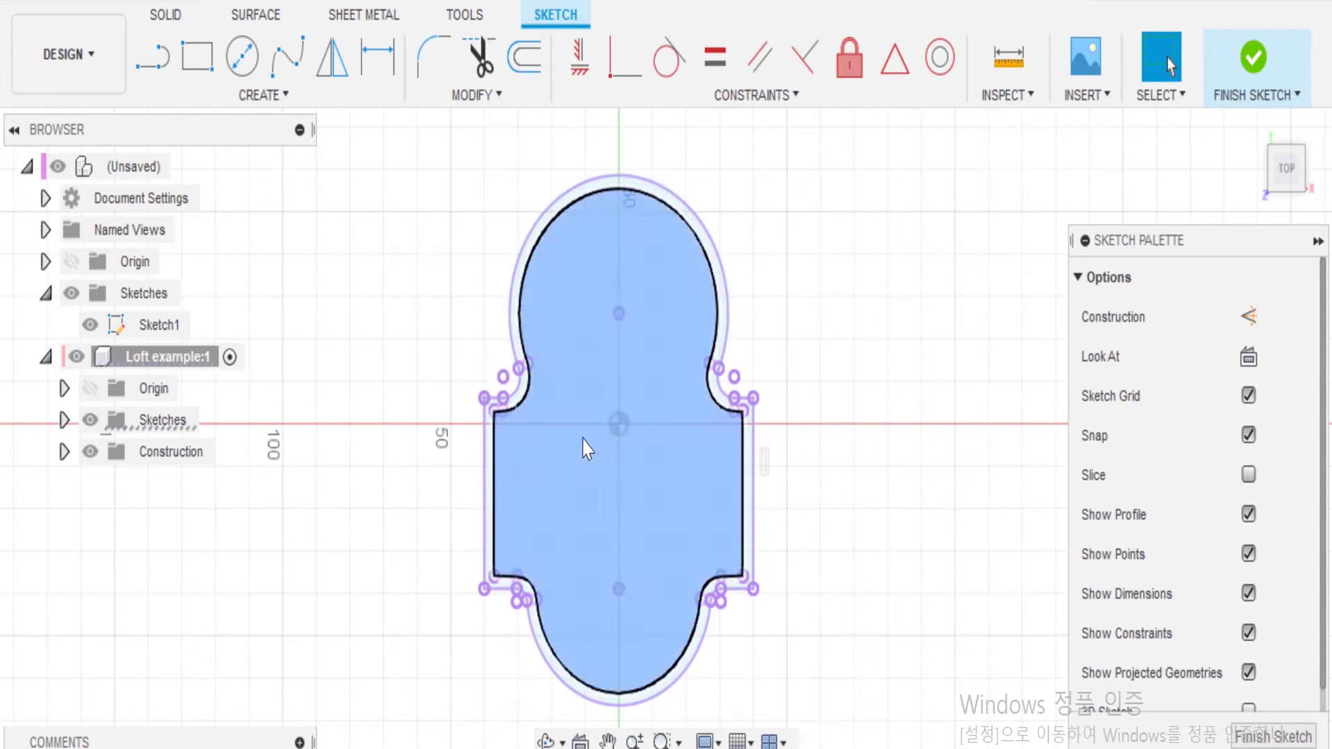
pyautogui.press('o')
pyautogui.click(513, 306)
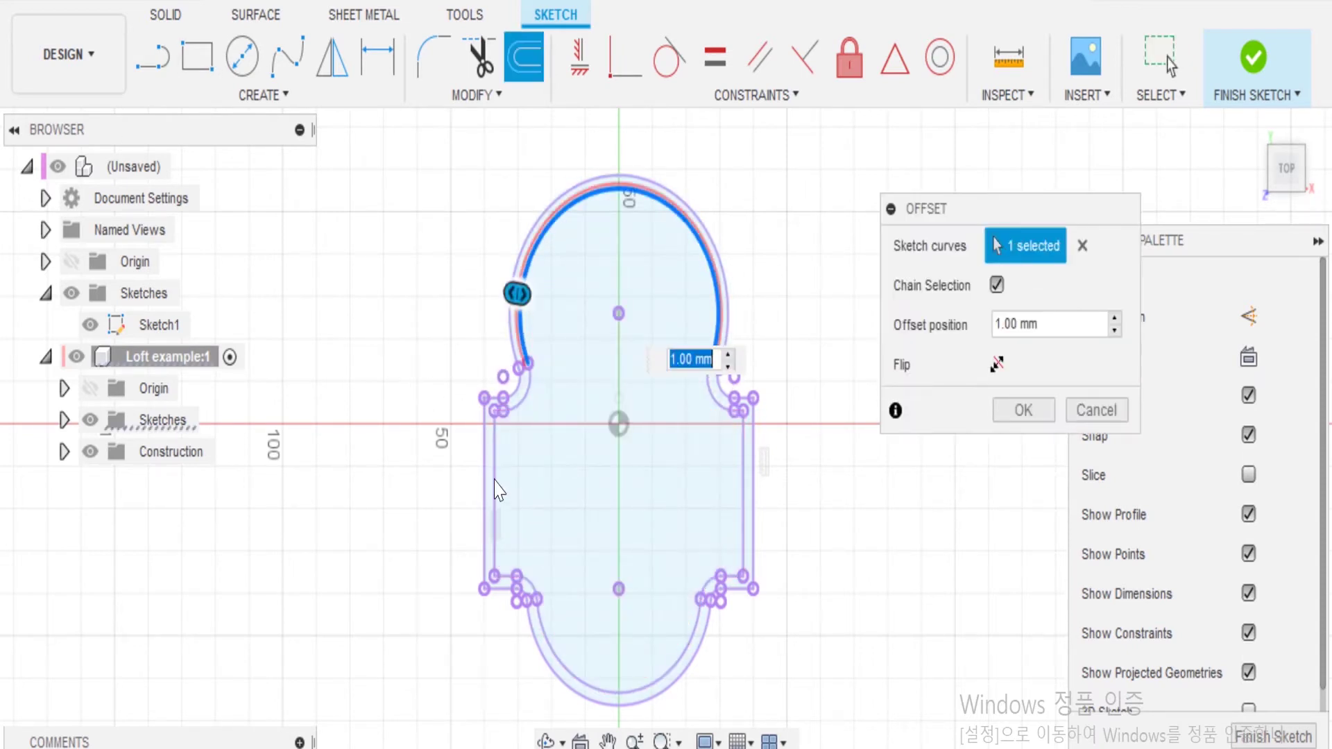
pyautogui.scroll(4, 684, 406)
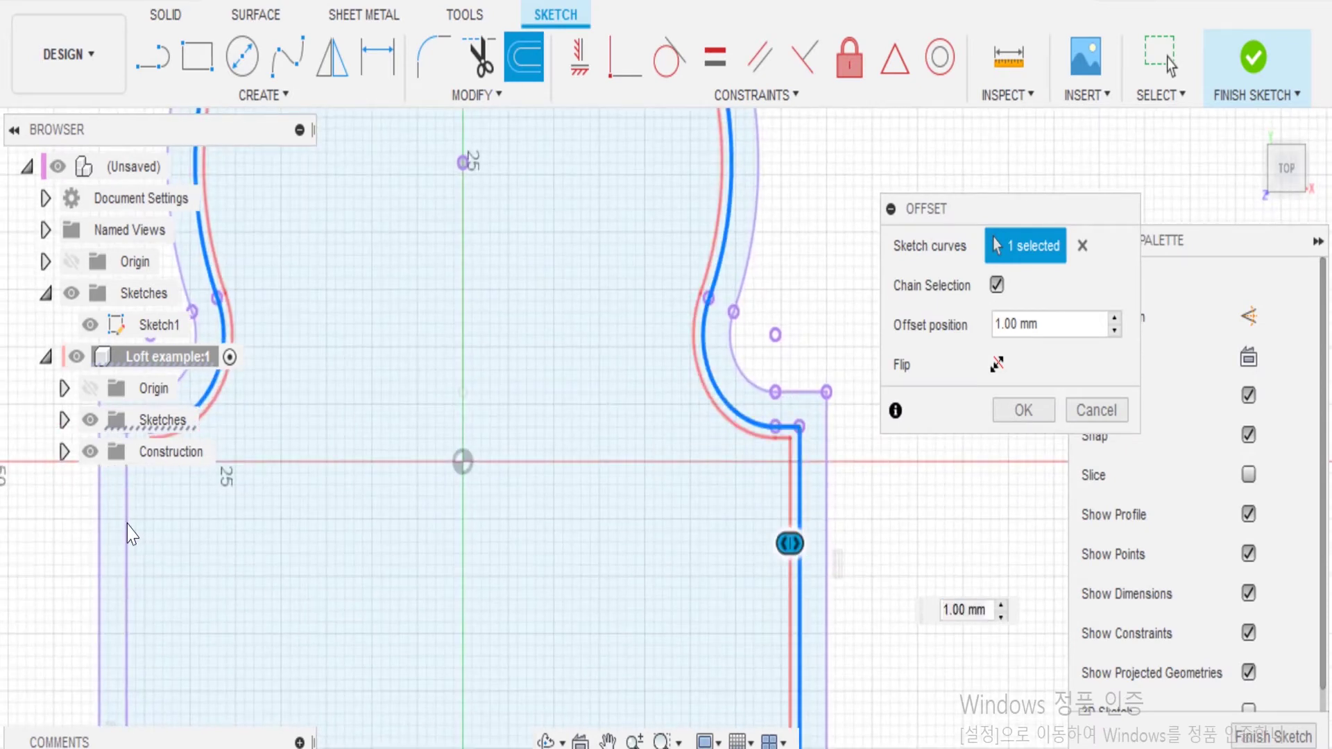
pyautogui.moveTo(585, 639); pyautogui.dragTo(727, 366, button='middle')
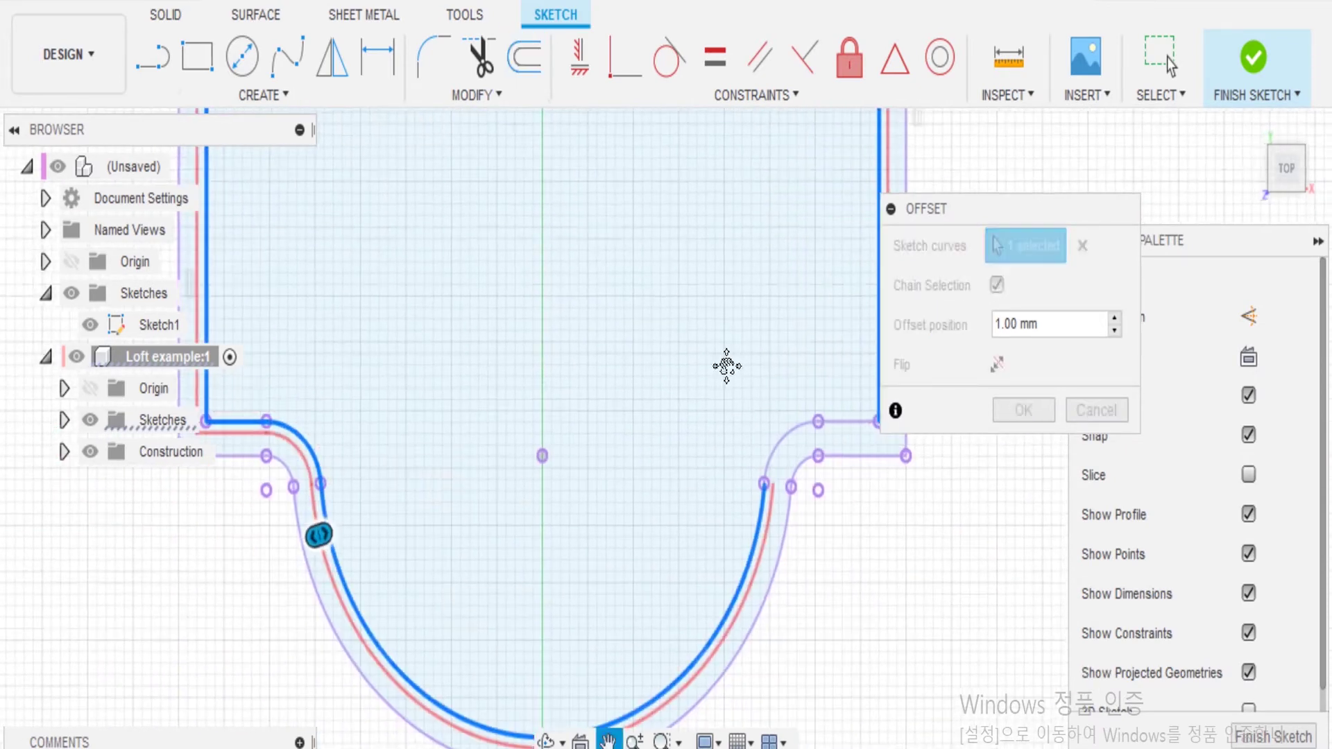
pyautogui.scroll(-4, 574, 446)
pyautogui.scroll(1, 493, 422)
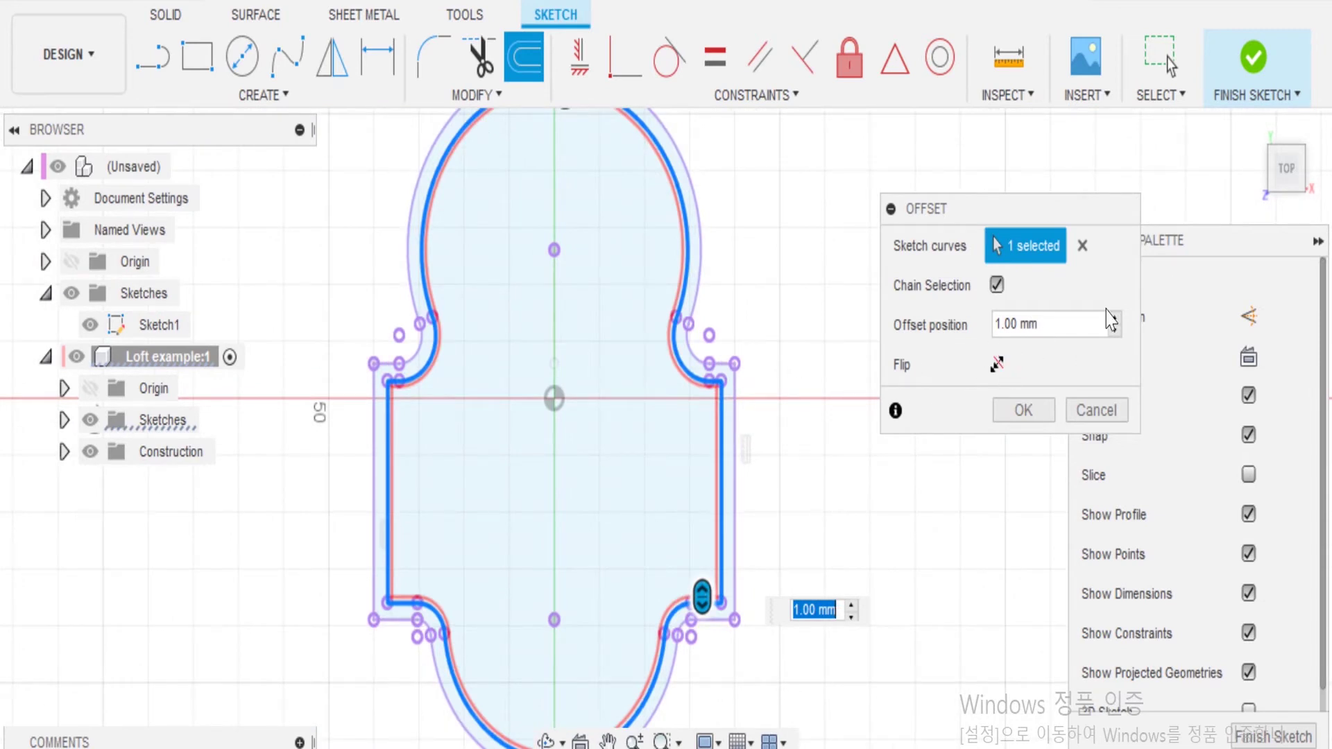
# Step: Set the offset distance to the Loft parameter and apply it
pyautogui.write('Loft')
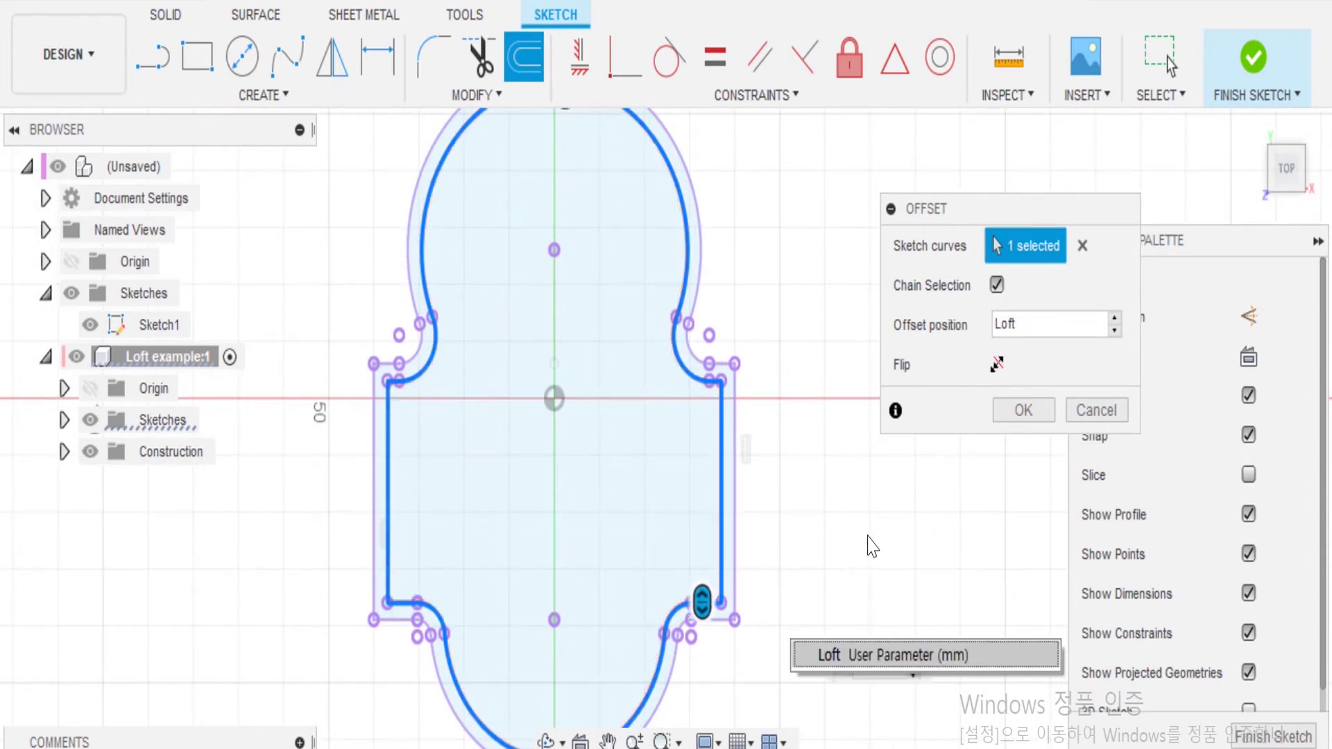
pyautogui.click(1024, 410)
pyautogui.scroll(5, 721, 442)
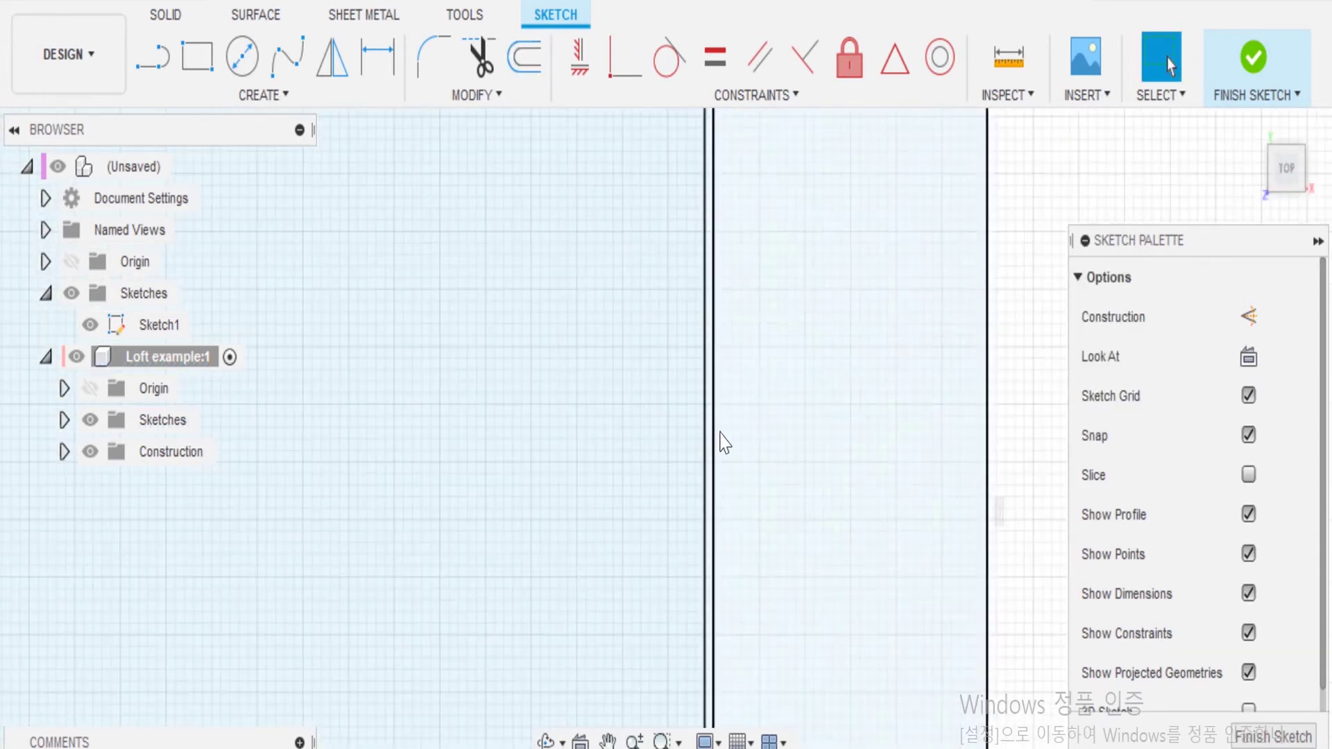
pyautogui.scroll(-5, 737, 399)
pyautogui.scroll(-5, 768, 476)
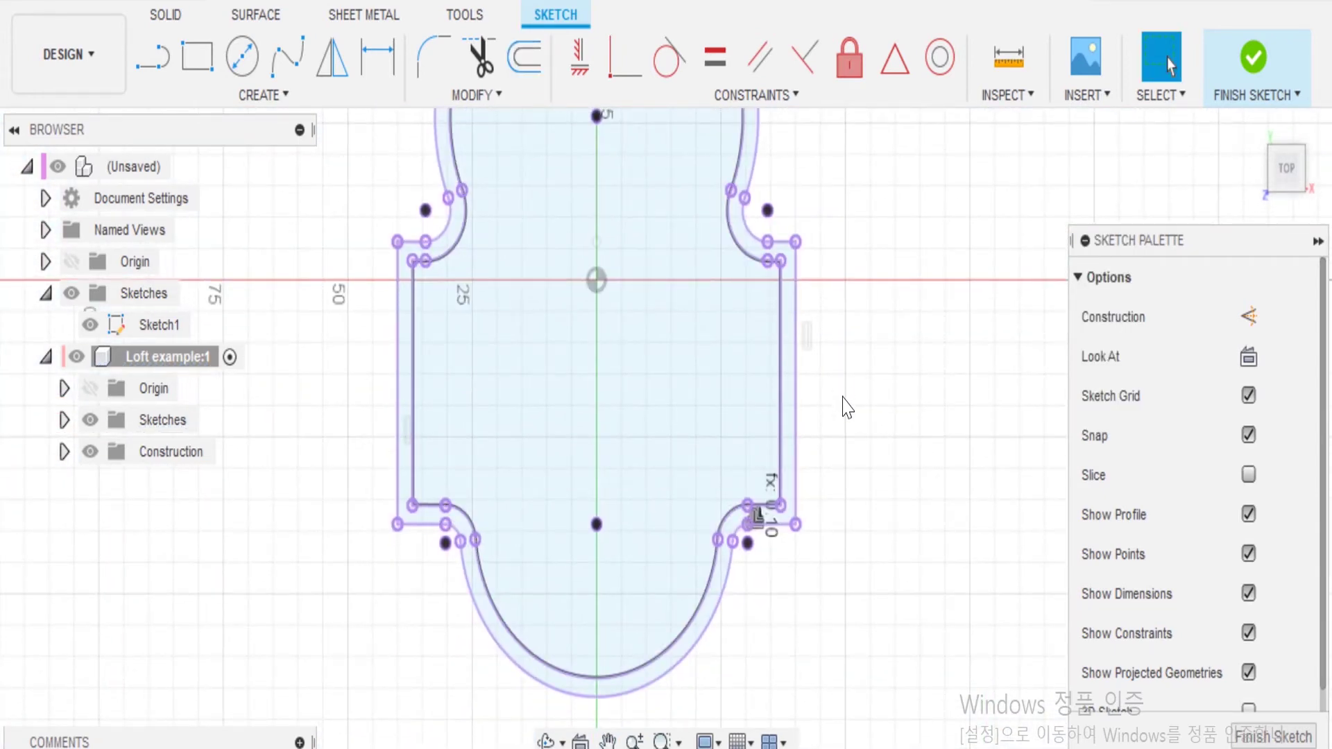
pyautogui.write('so')
pyautogui.press('Down')
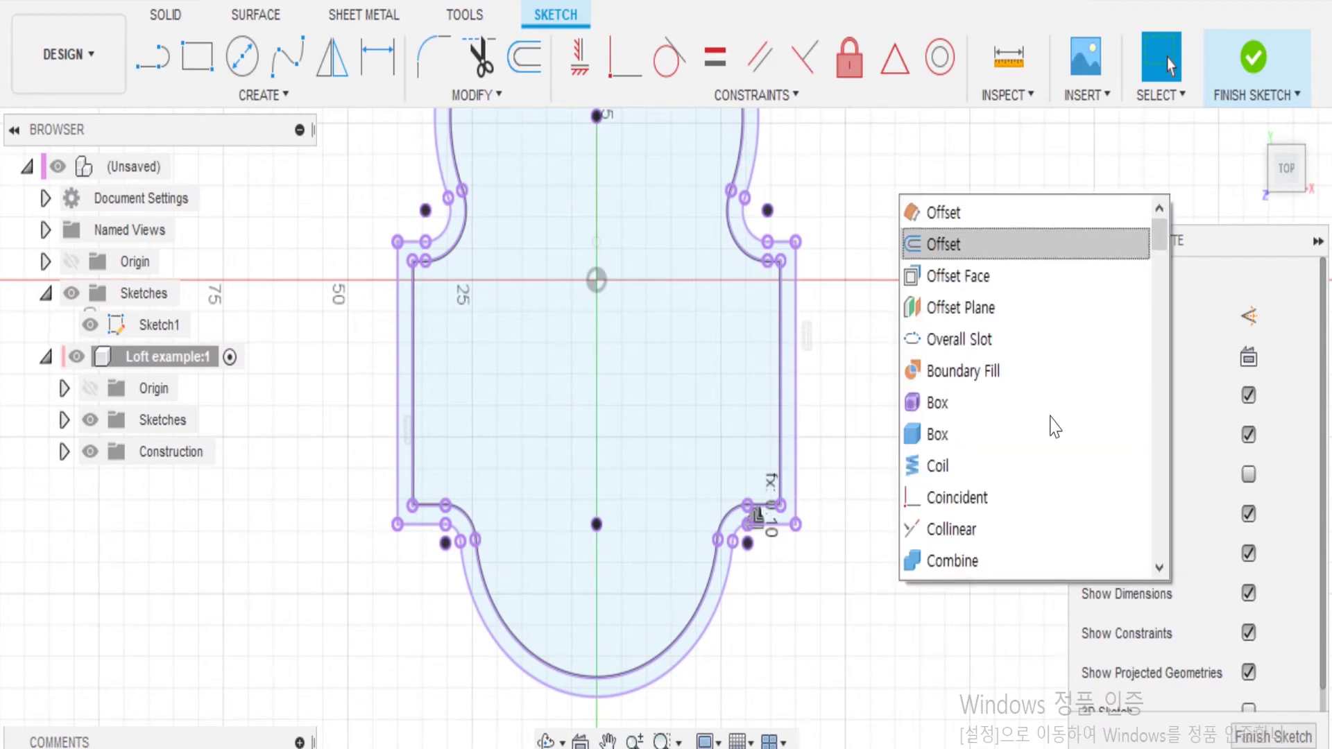
# Step: Offset the outer projected outline chain by the Loft user parameter
pyautogui.press('Return')
pyautogui.click(403, 300)
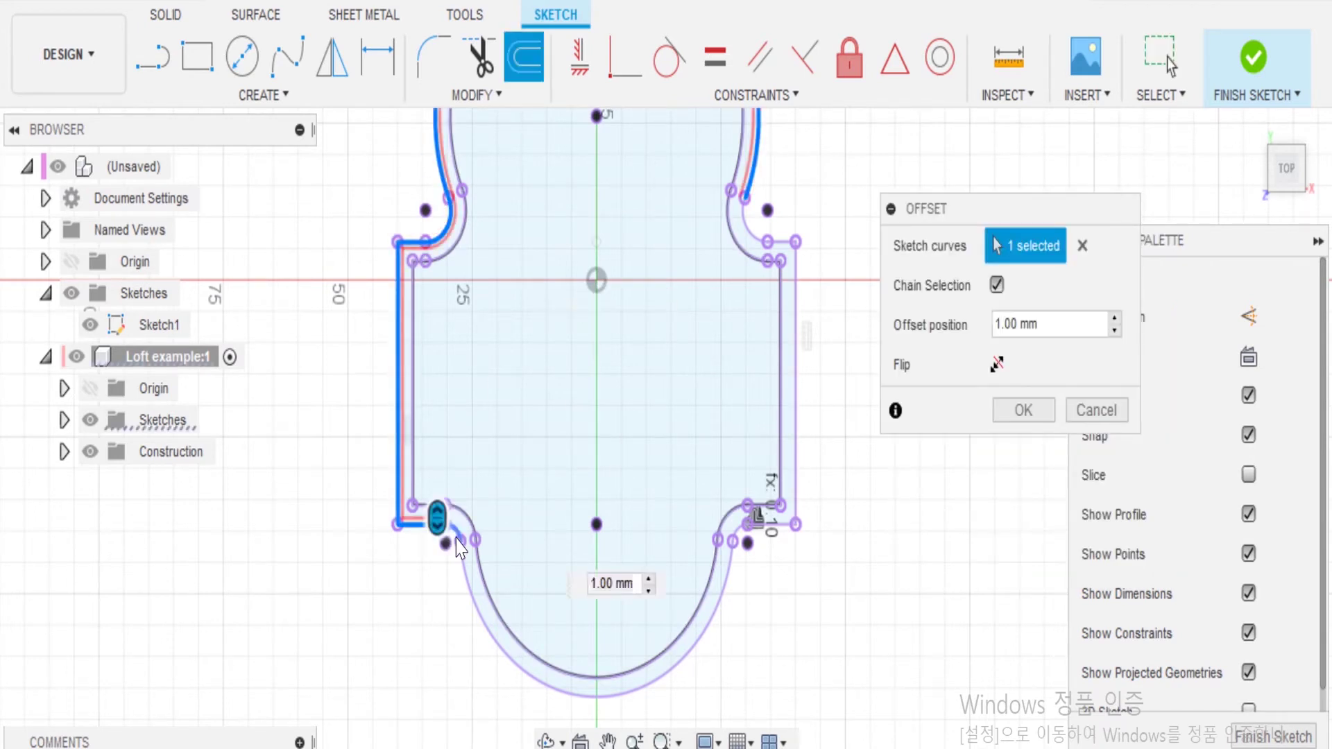
pyautogui.moveTo(796, 458); pyautogui.dragTo(758, 540, button='middle')
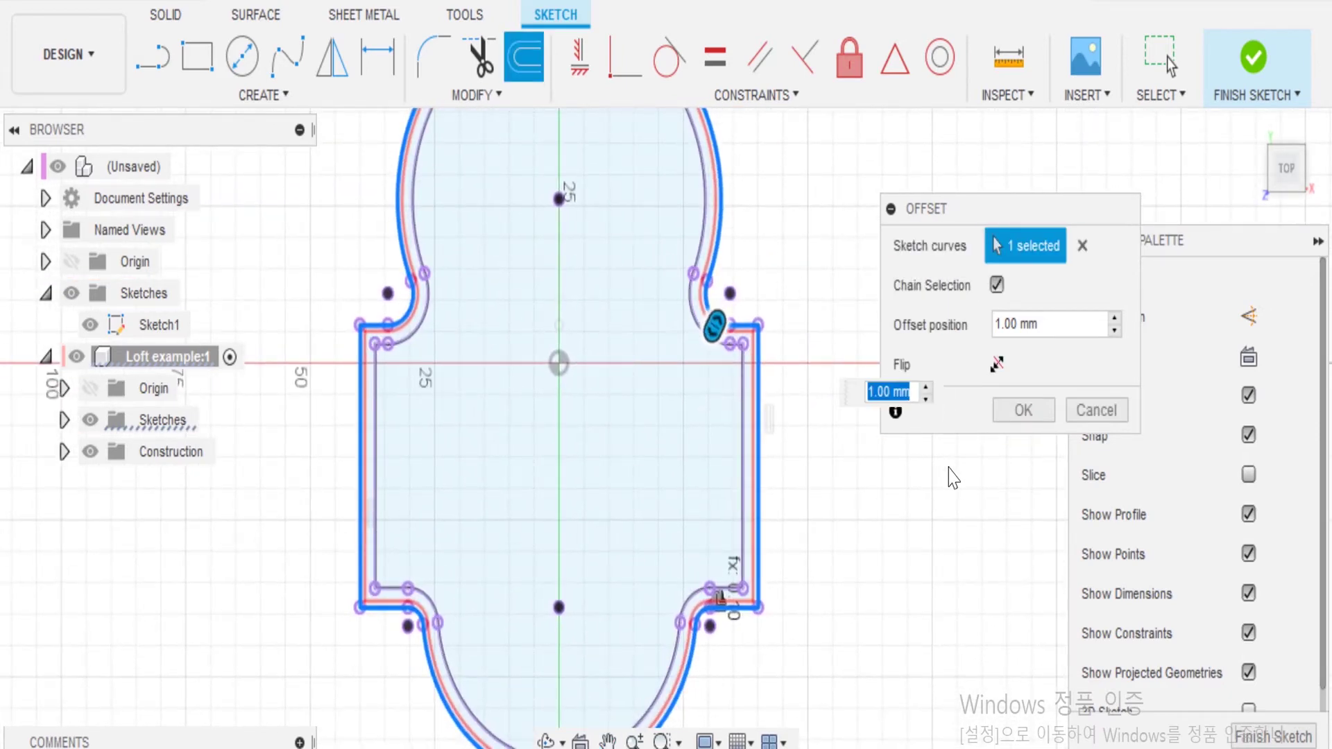
pyautogui.write('Loft')
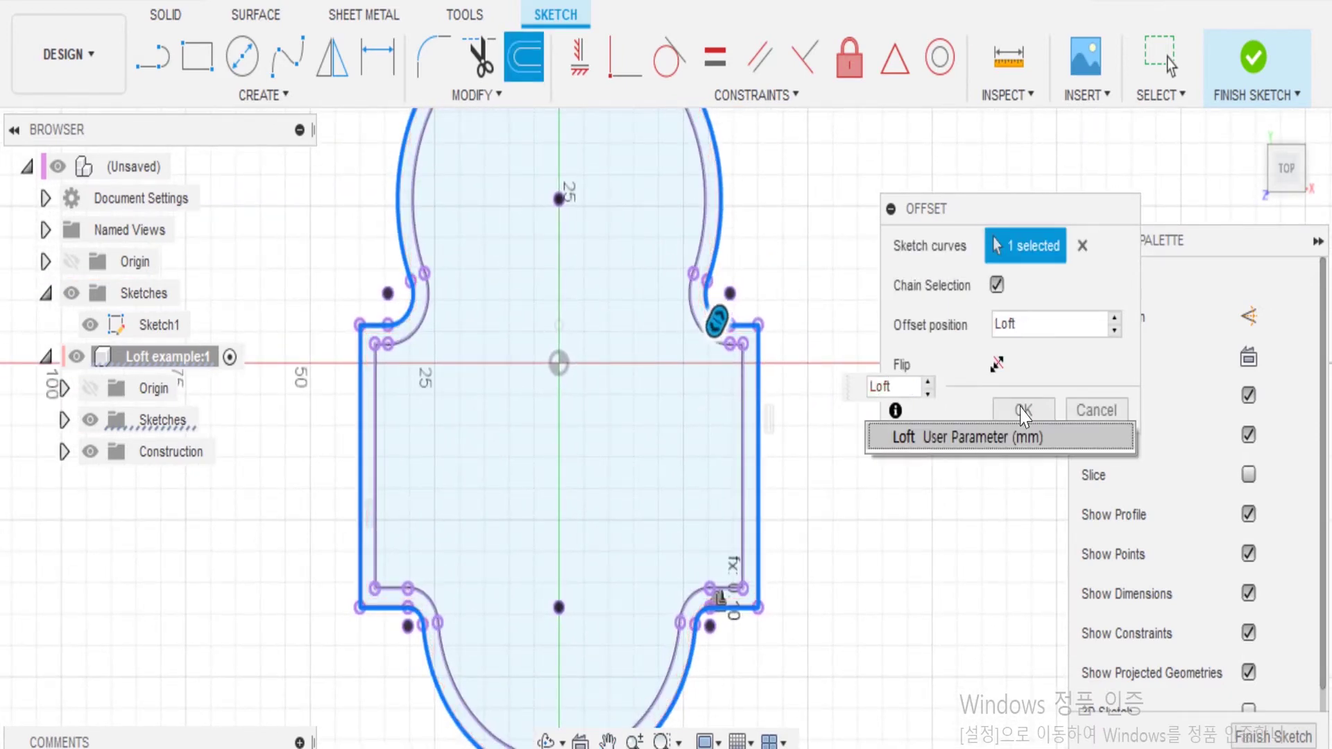
pyautogui.click(1024, 415)
pyautogui.scroll(5, 782, 423)
# Step: Zoom along the profile's right edge and select the outer corner arc
pyautogui.scroll(3, 763, 499)
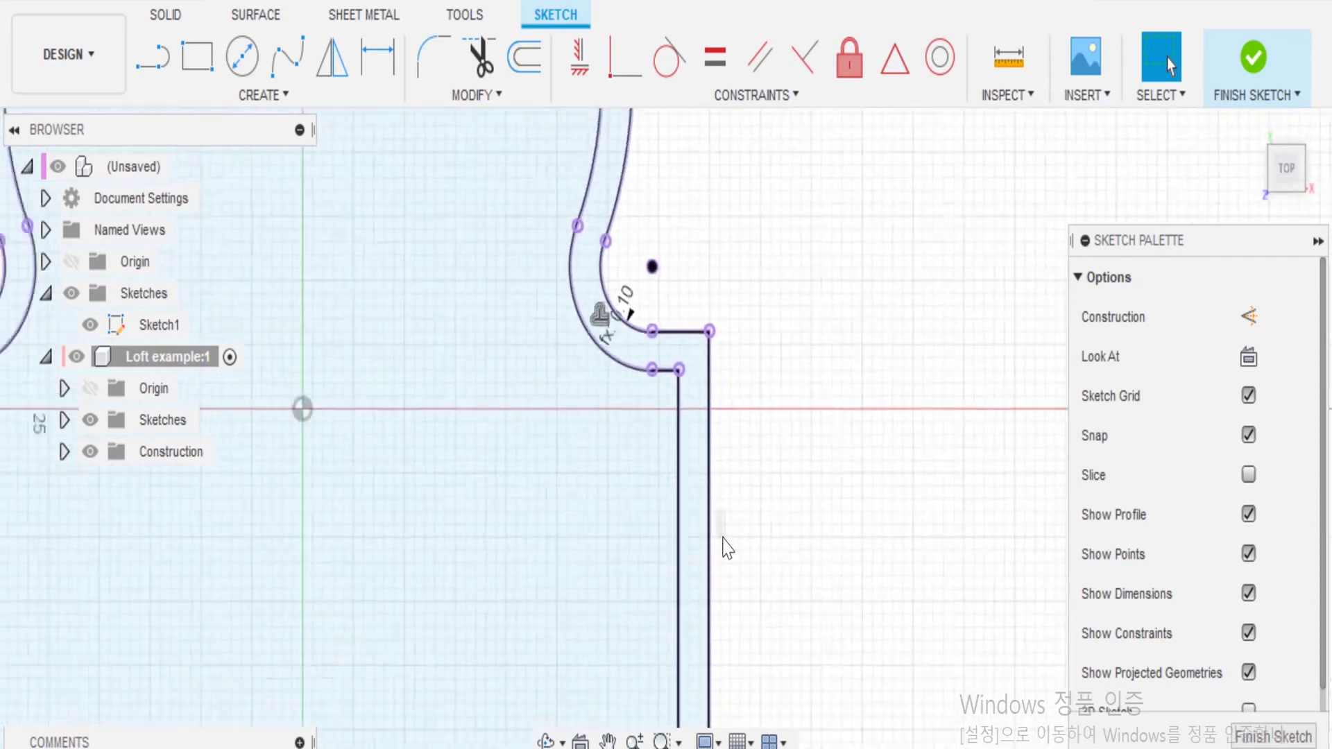
pyautogui.scroll(-5, 753, 548)
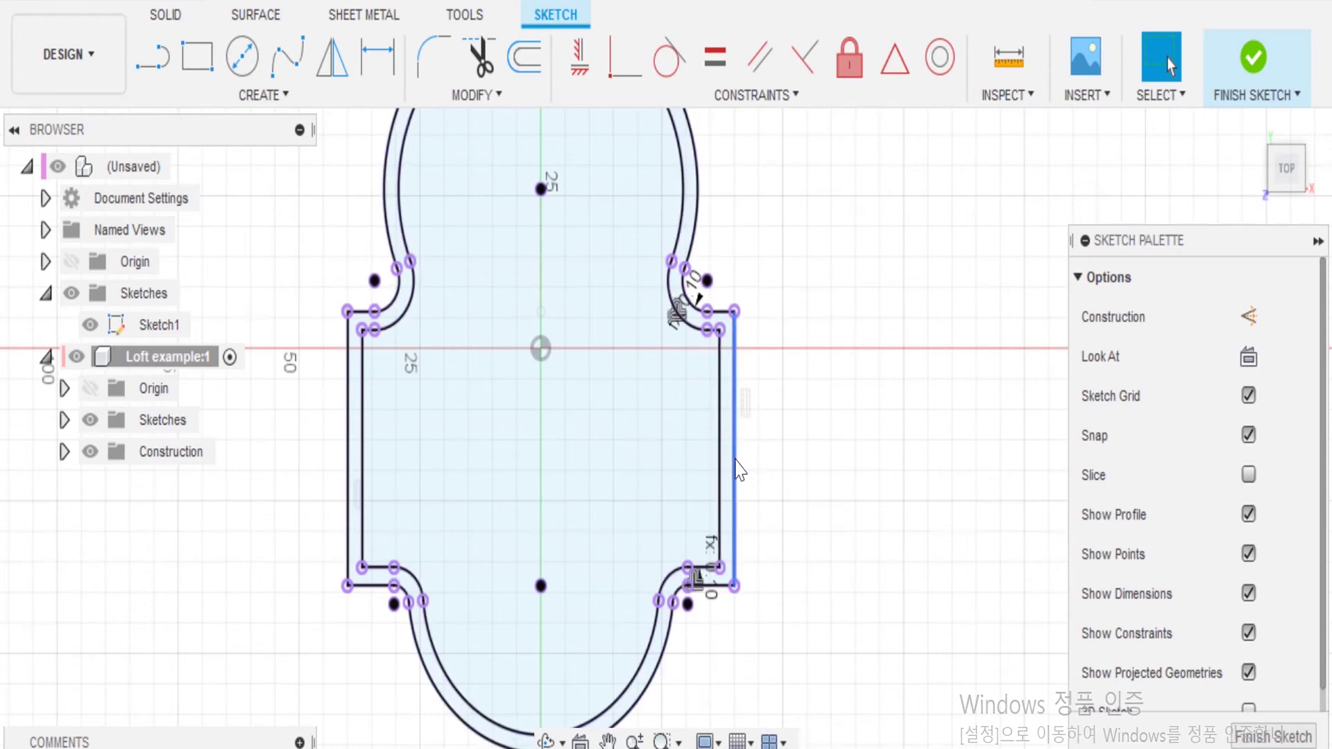
pyautogui.scroll(10, 755, 482)
pyautogui.moveTo(653, 476); pyautogui.dragTo(810, 294, button='middle')
pyautogui.scroll(-5, 862, 283)
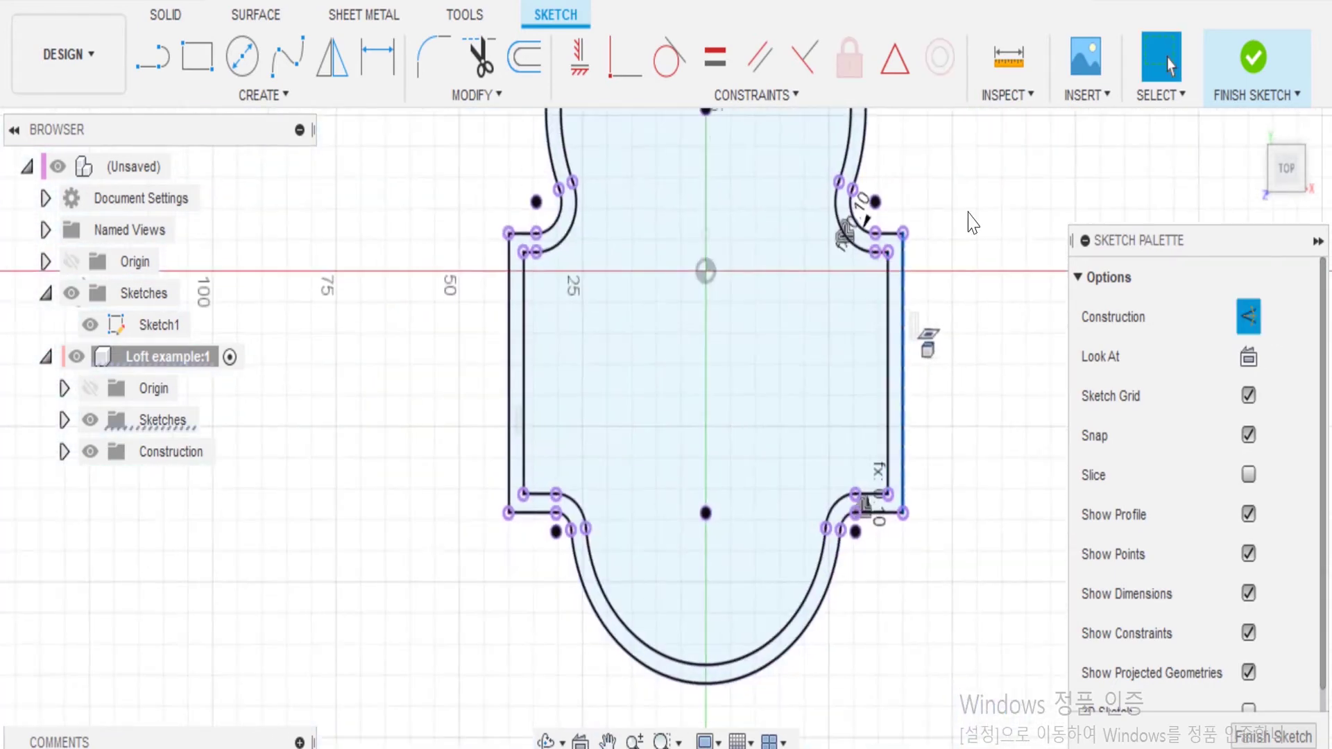
pyautogui.scroll(3, 918, 512)
pyautogui.scroll(3, 918, 511)
pyautogui.click(610, 545)
pyautogui.scroll(3, 492, 431)
pyautogui.scroll(3, 505, 522)
pyautogui.scroll(-5, 505, 521)
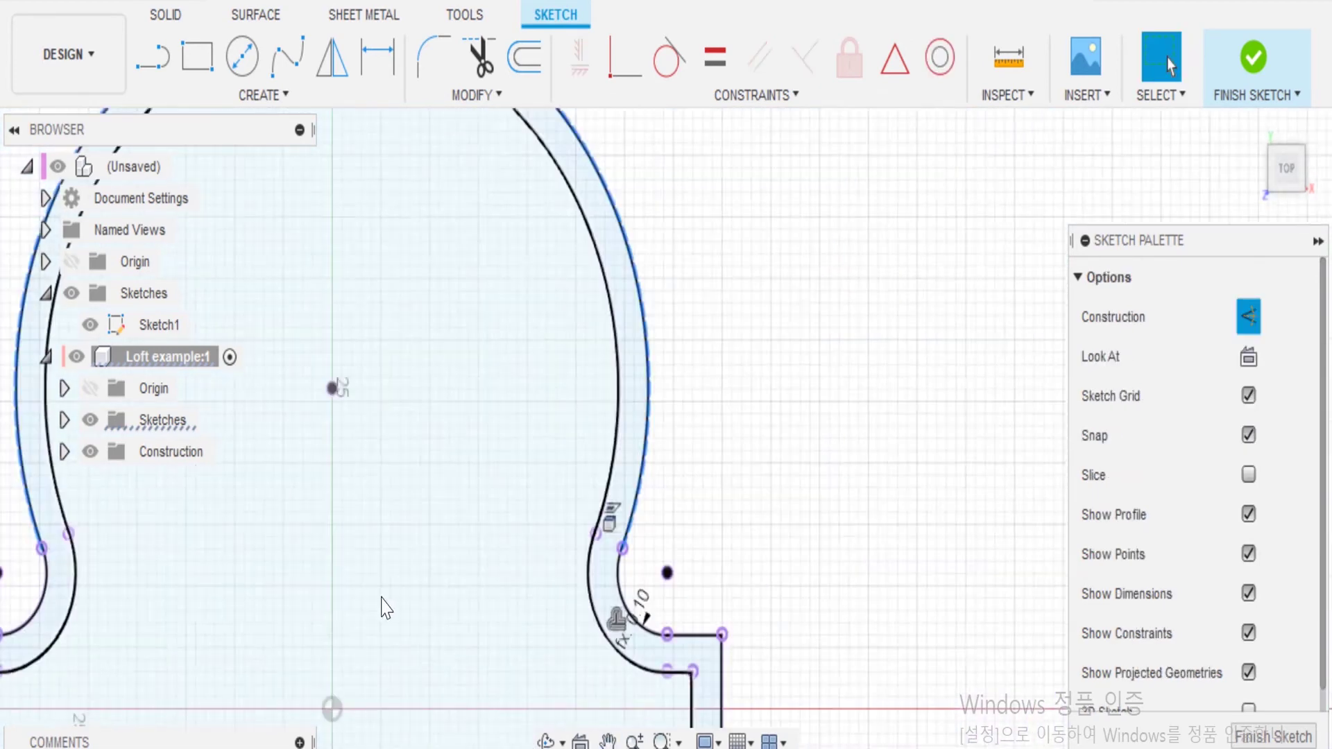
pyautogui.scroll(-2, 381, 607)
pyautogui.scroll(3, 719, 452)
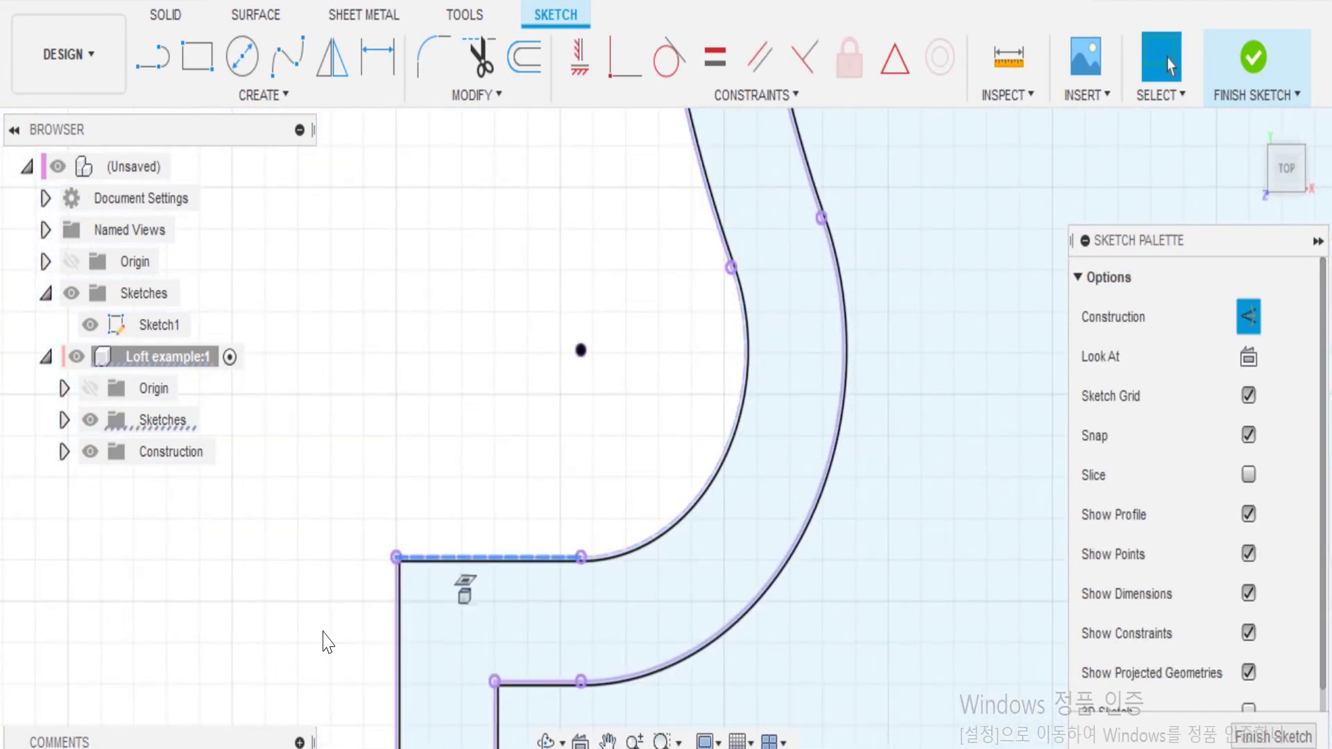
# Step: Turn the short horizontal line at another corner into dashed construction geometry
pyautogui.moveTo(326, 639); pyautogui.dragTo(342, 262, button='middle')
pyautogui.moveTo(504, 709); pyautogui.dragTo(442, 266, button='middle')
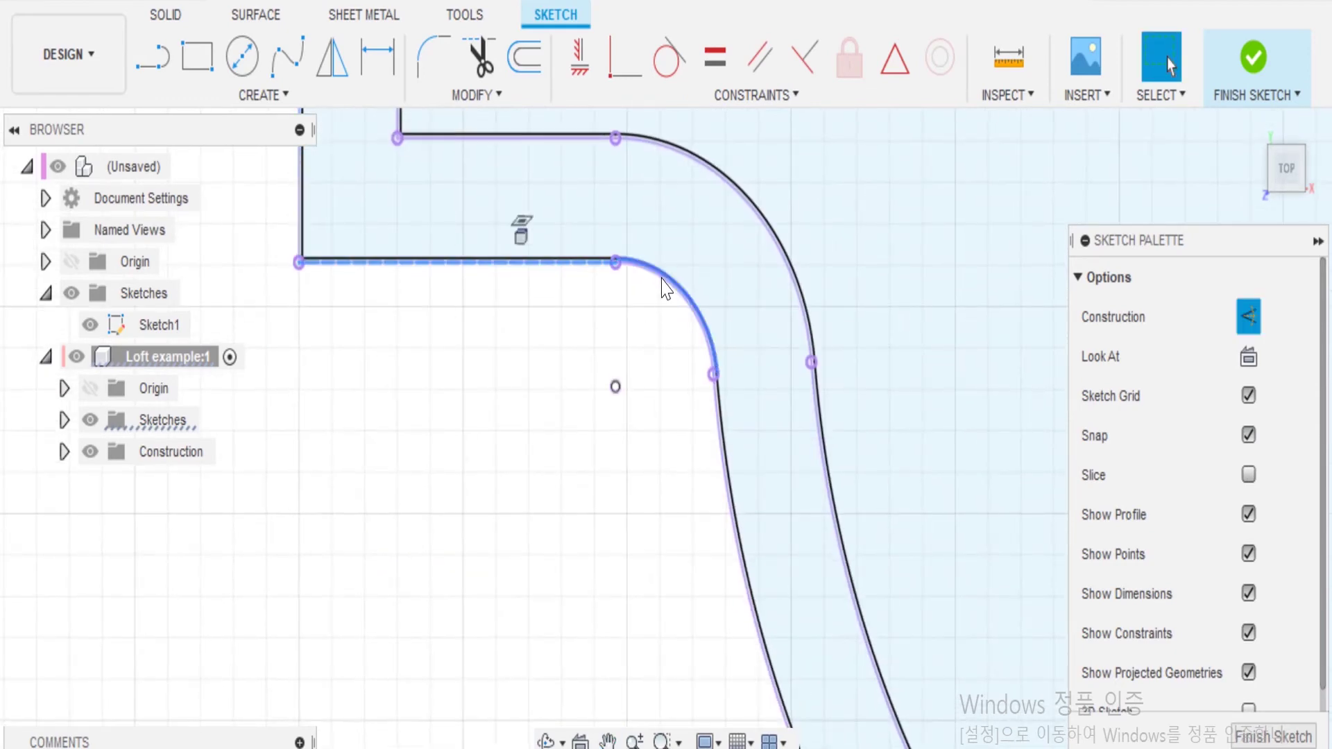
pyautogui.scroll(2, 491, 298)
pyautogui.scroll(2, 510, 378)
pyautogui.scroll(-3, 669, 476)
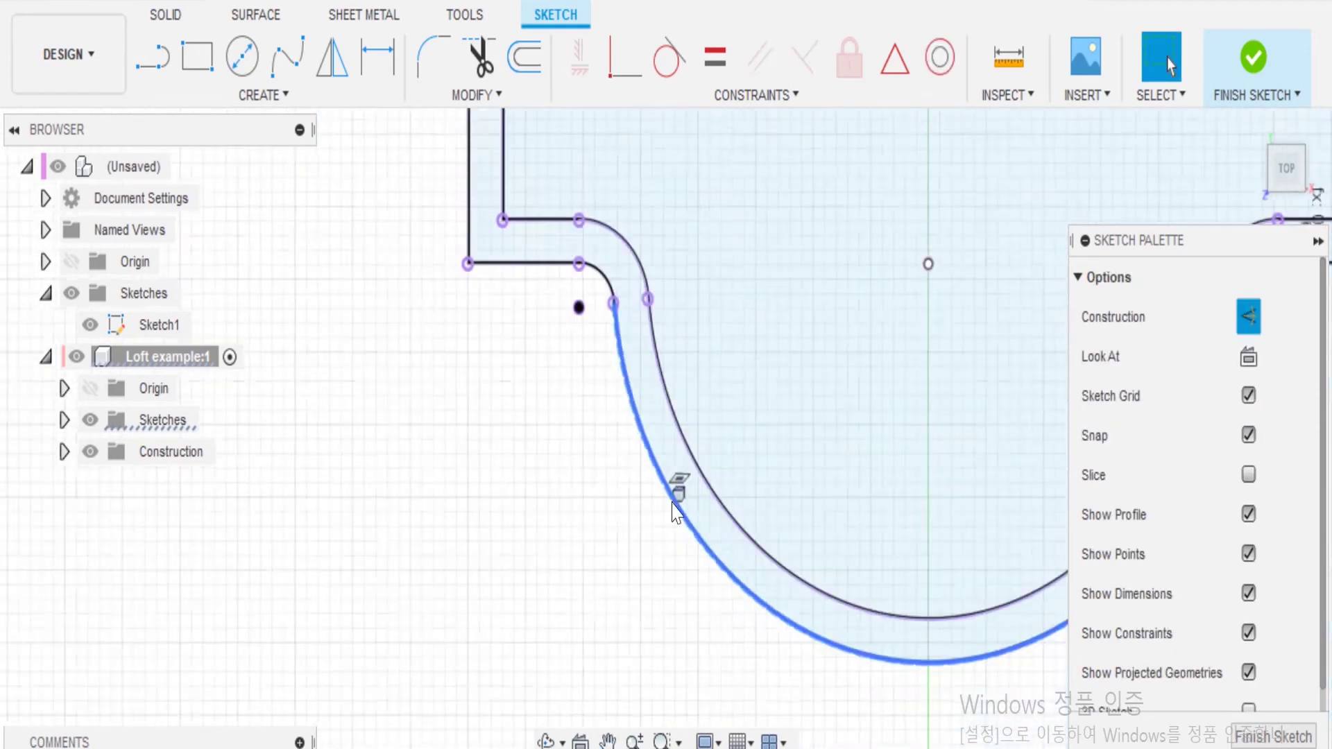
pyautogui.scroll(-3, 789, 342)
pyautogui.scroll(5, 684, 333)
pyautogui.scroll(3, 646, 399)
pyautogui.click(647, 392)
pyautogui.press('x')
pyautogui.scroll(-3, 827, 500)
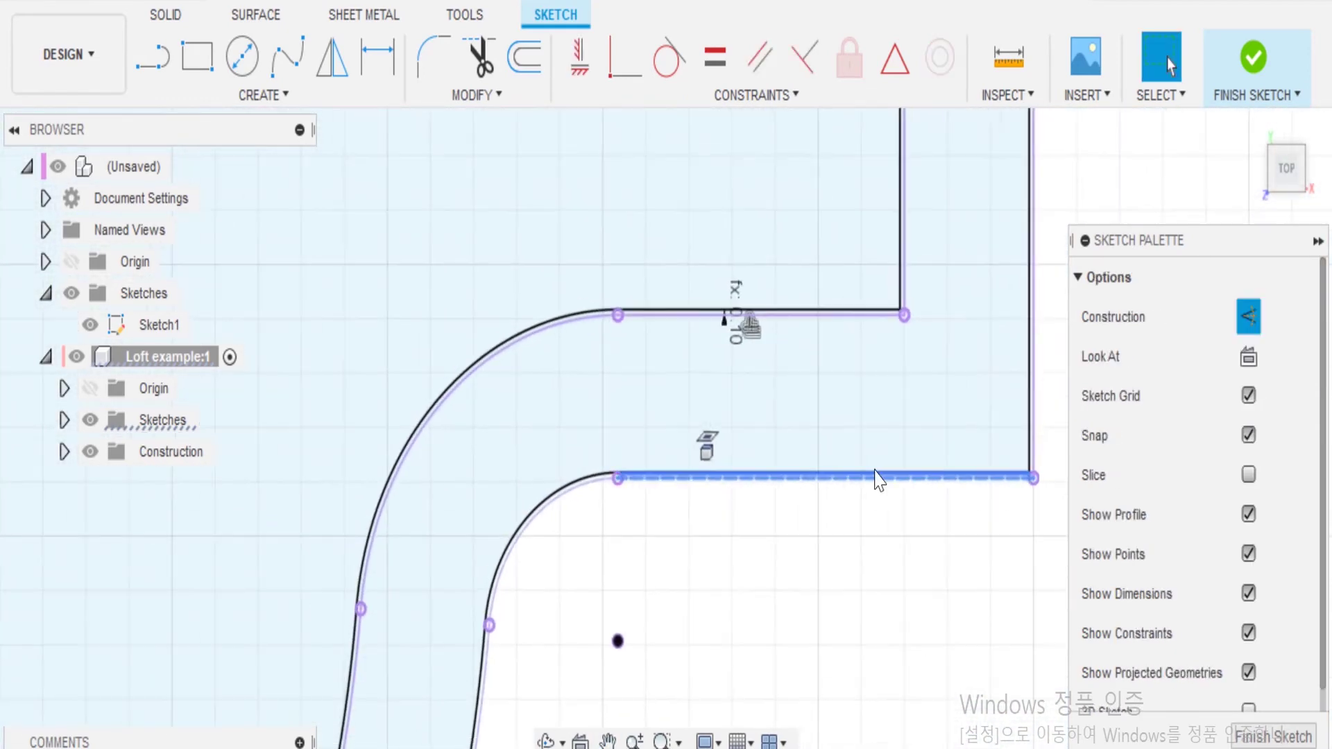
pyautogui.scroll(3, 835, 467)
pyautogui.scroll(-2, 832, 285)
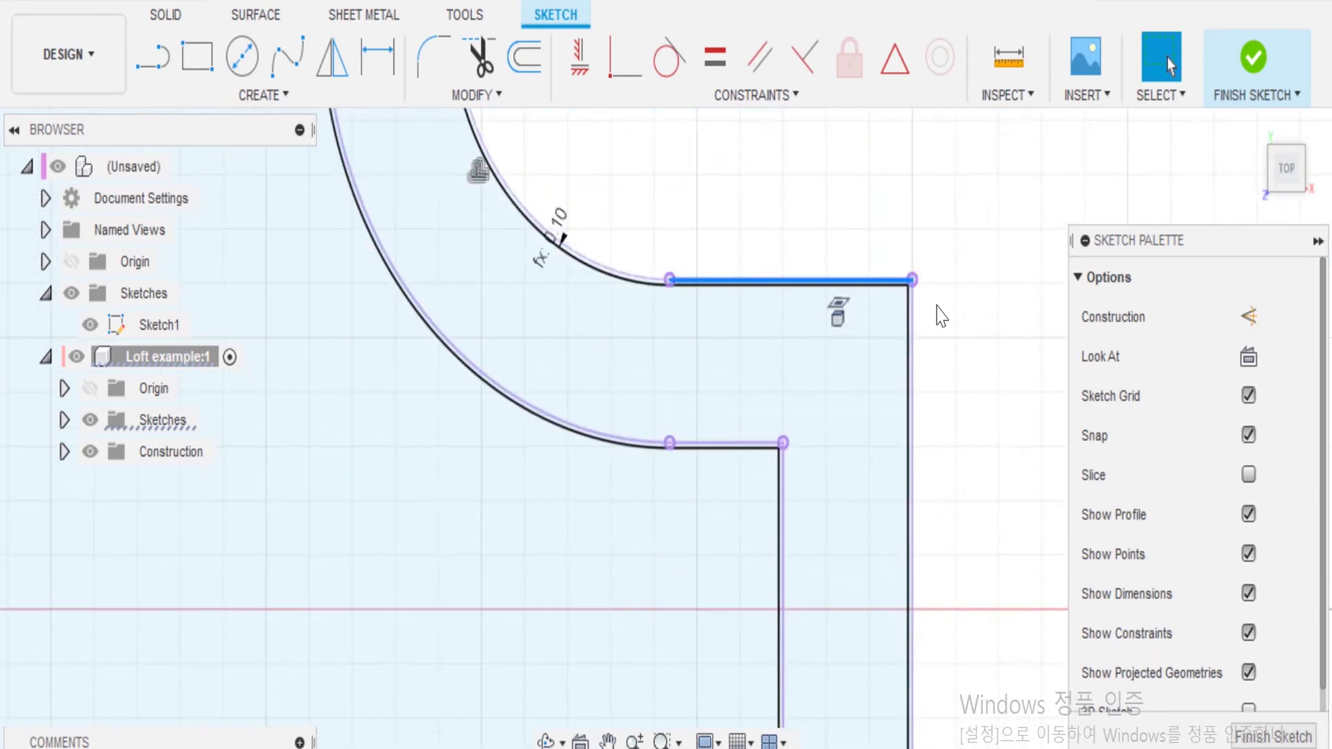
pyautogui.scroll(-5, 555, 575)
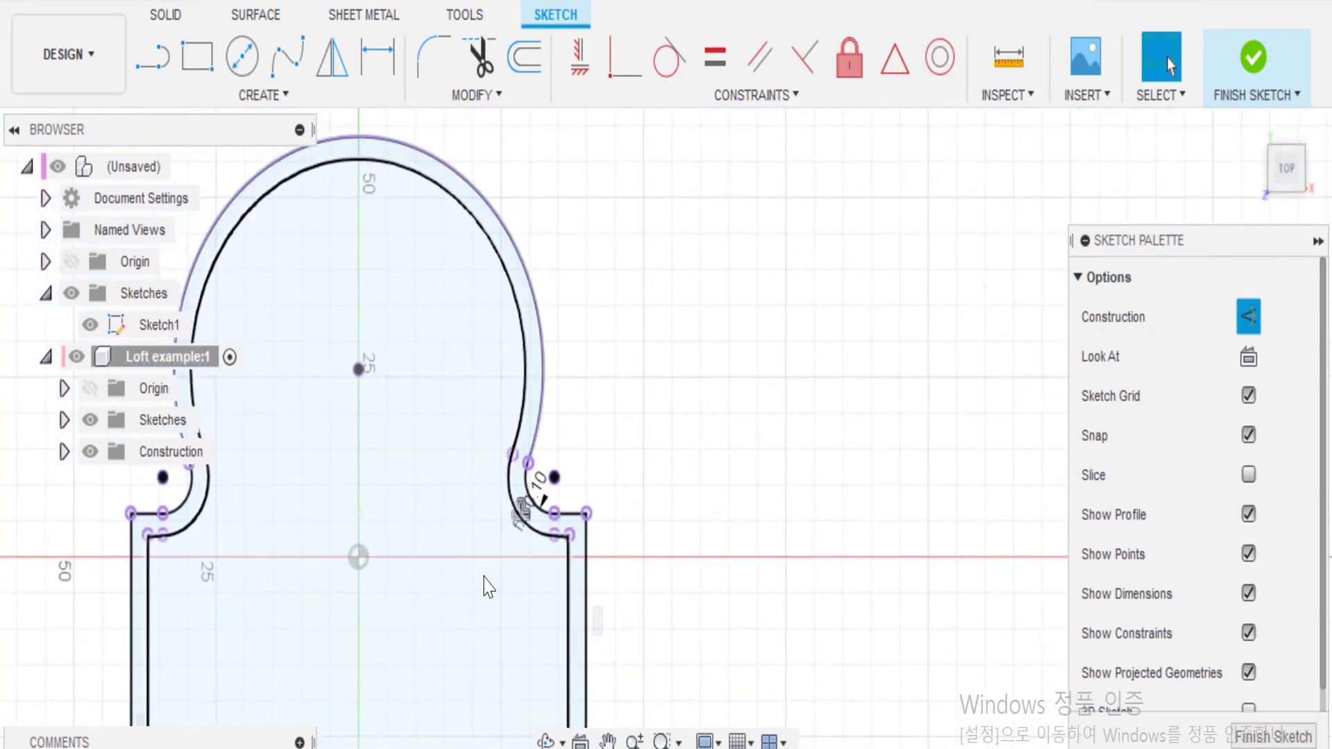
pyautogui.scroll(-1, 410, 446)
pyautogui.scroll(6, 634, 344)
pyautogui.scroll(-5, 1020, 386)
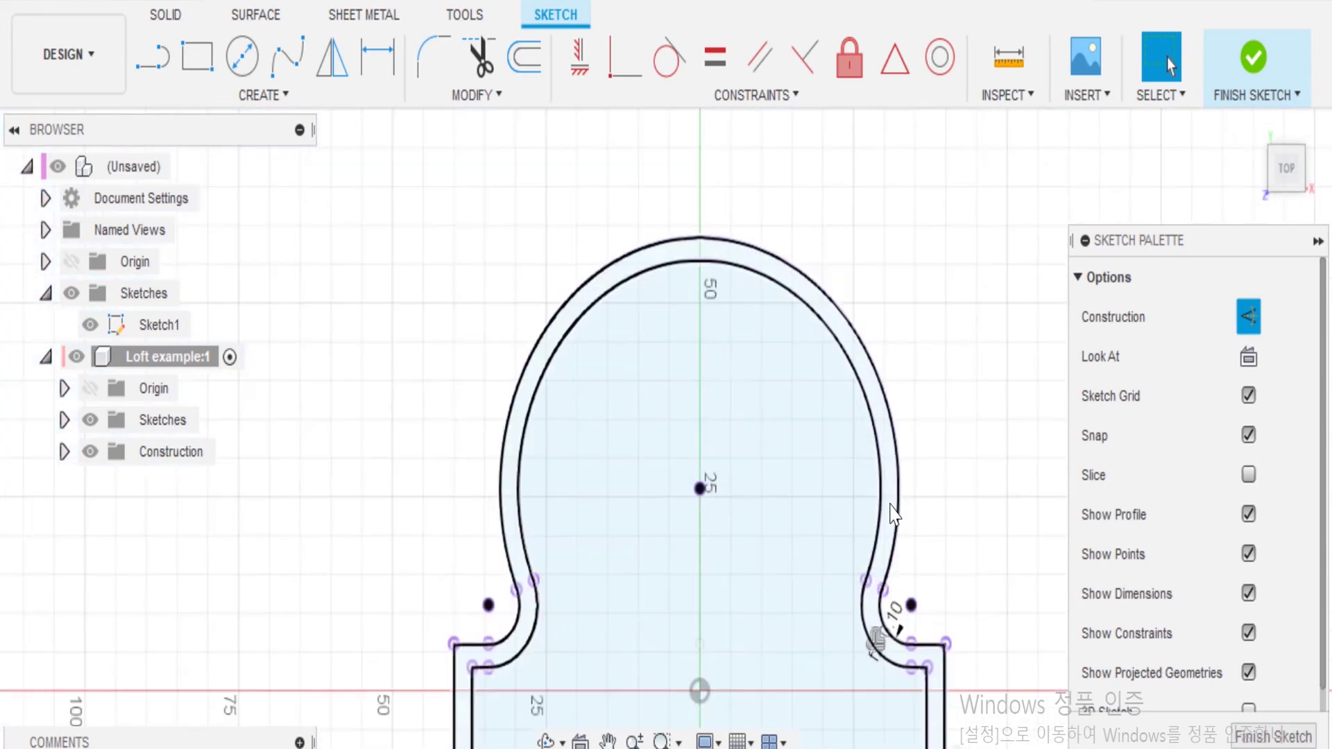
pyautogui.scroll(1, 922, 511)
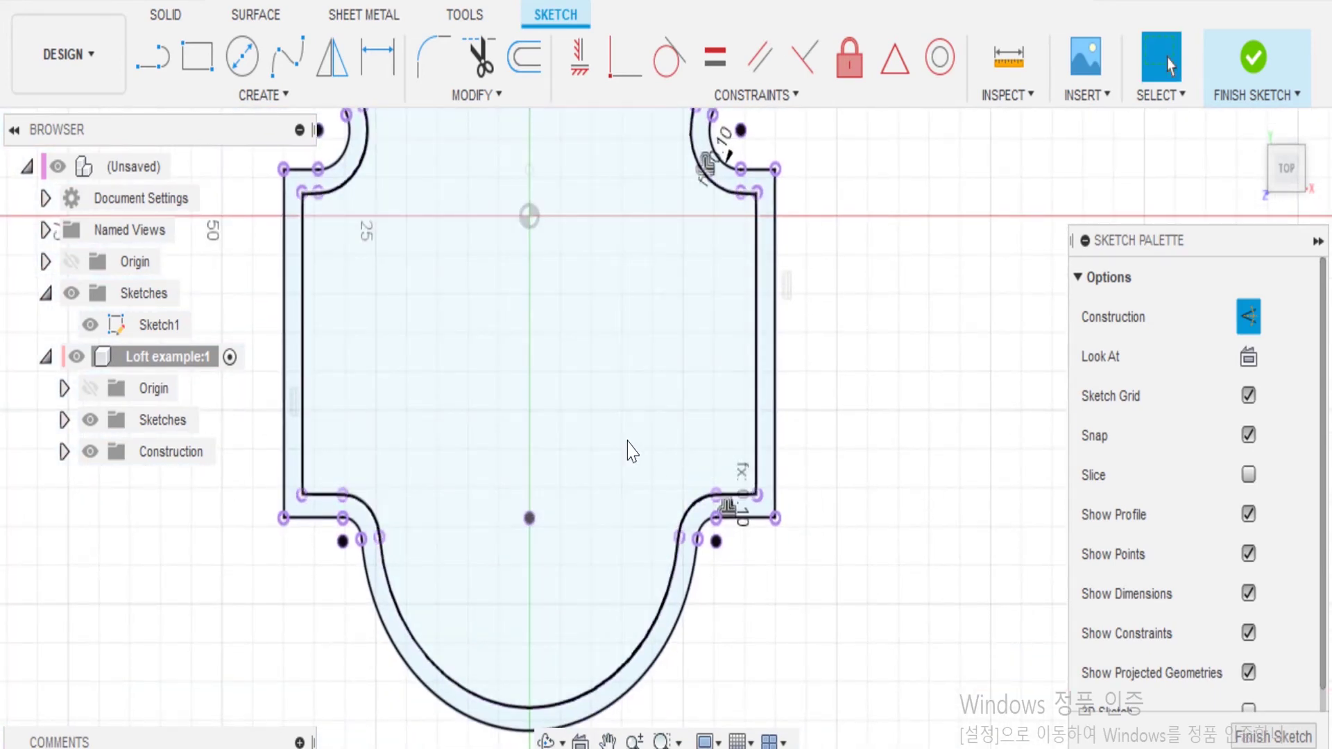
pyautogui.scroll(3, 736, 507)
pyautogui.scroll(3, 755, 490)
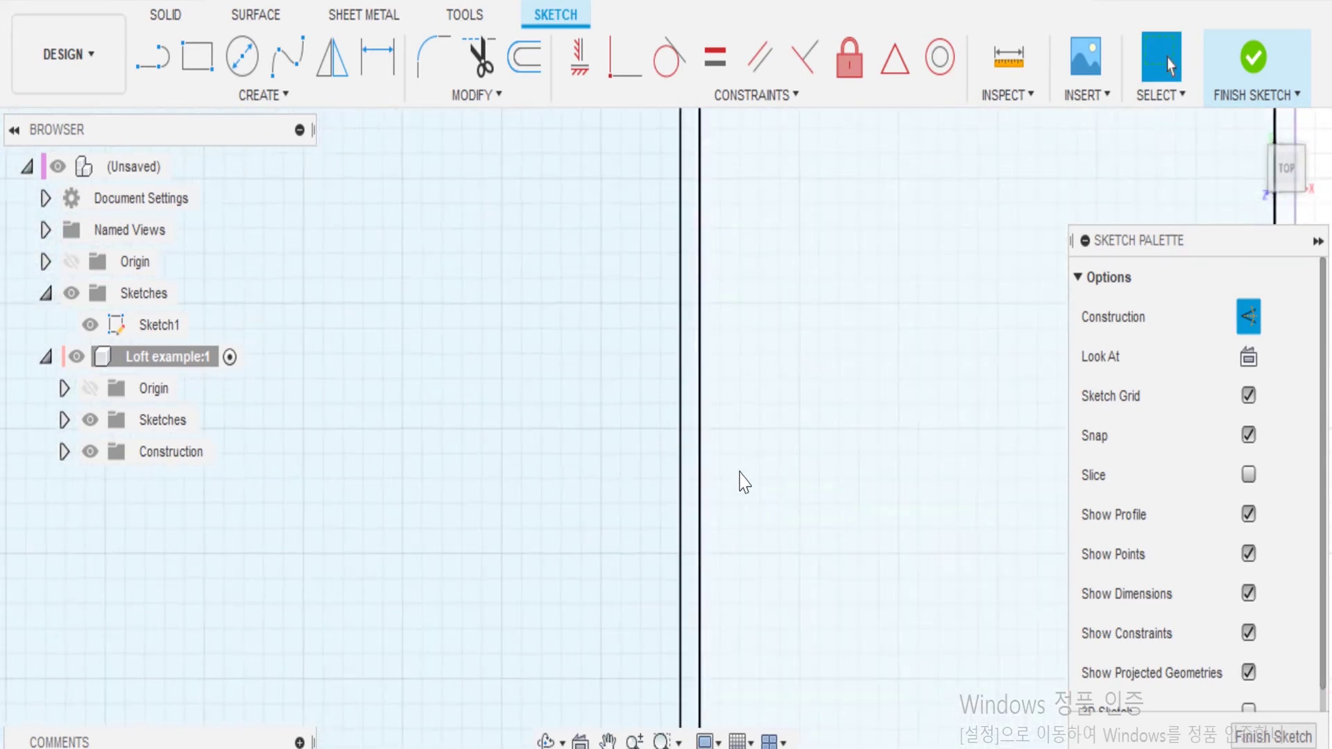
# Step: Convert the selected arch line to construction geometry
pyautogui.press('x')
pyautogui.scroll(-3, 655, 484)
pyautogui.scroll(2, 826, 318)
pyautogui.scroll(-5, 603, 465)
pyautogui.scroll(4, 463, 520)
pyautogui.scroll(3, 462, 521)
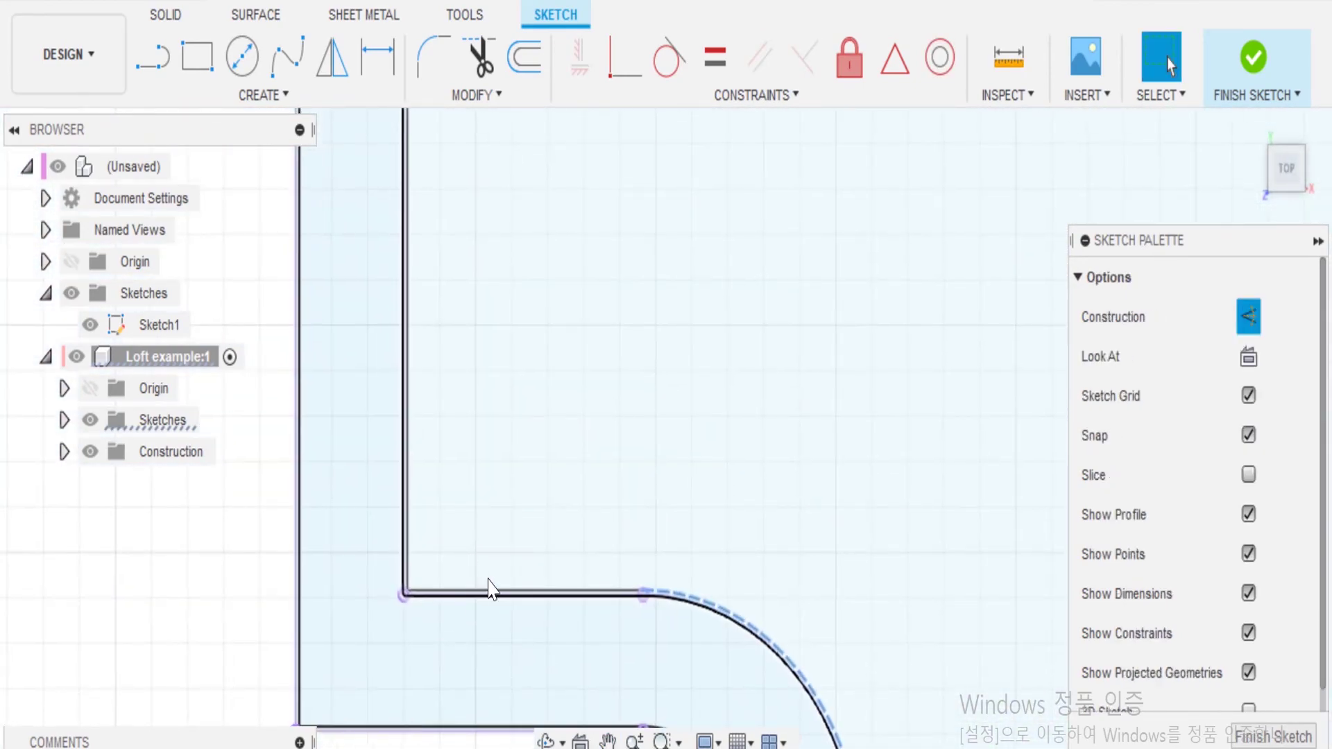
pyautogui.scroll(2, 489, 589)
pyautogui.scroll(-2, 541, 467)
pyautogui.scroll(-4, 765, 415)
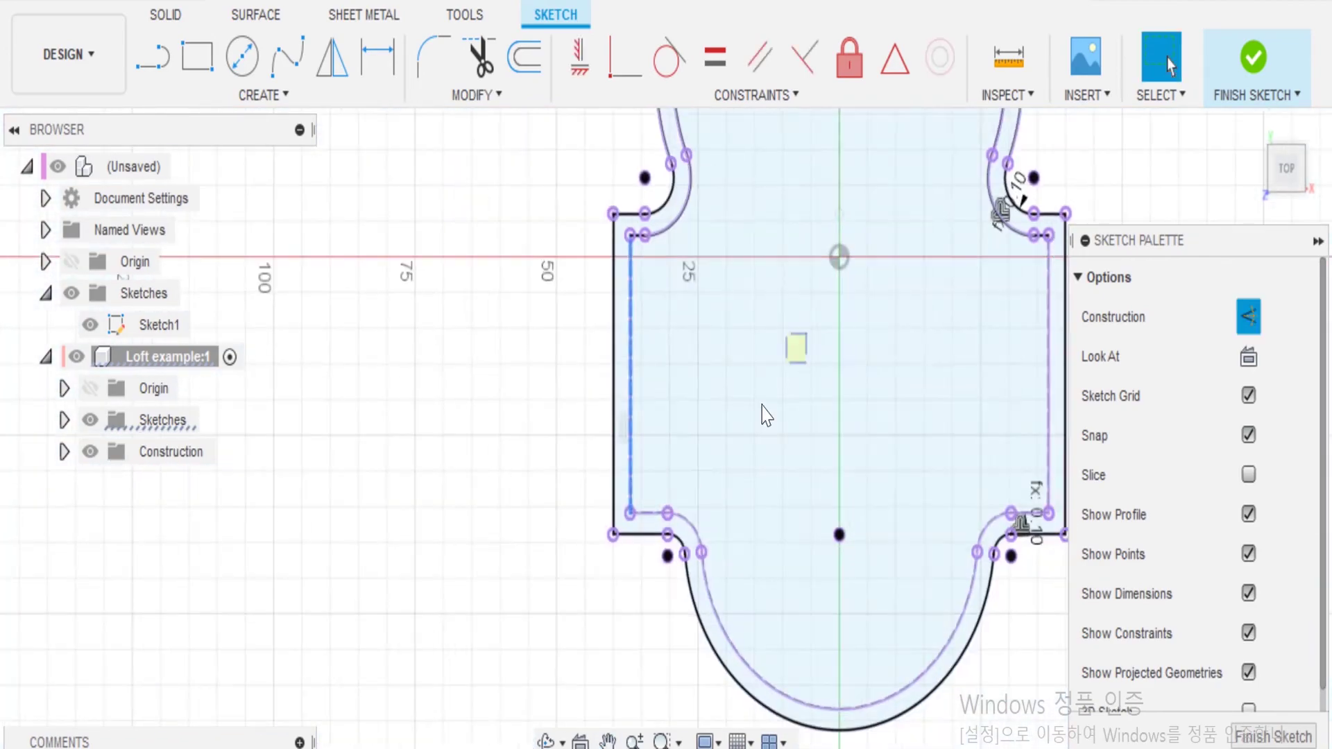
pyautogui.scroll(-3, 720, 559)
pyautogui.scroll(4, 500, 523)
# Step: Pick the remaining outline arc, then finish the sketch, leaving the 1005.255 mm² wall-band profile
pyautogui.click(595, 556)
pyautogui.scroll(3, 591, 262)
pyautogui.scroll(-1, 590, 262)
pyautogui.scroll(-3, 803, 481)
pyautogui.scroll(-2, 803, 481)
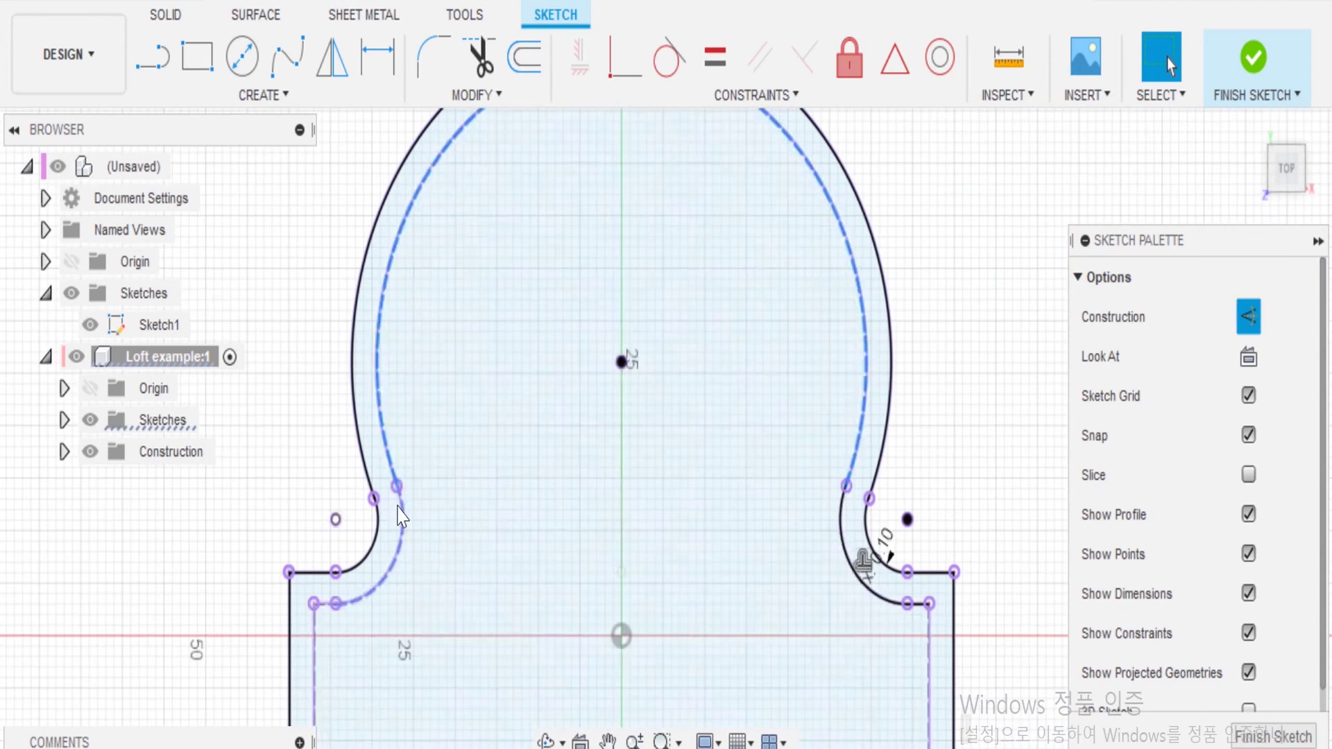
pyautogui.scroll(3, 832, 534)
pyautogui.scroll(2, 835, 503)
pyautogui.moveTo(835, 503); pyautogui.dragTo(677, 486, button='middle')
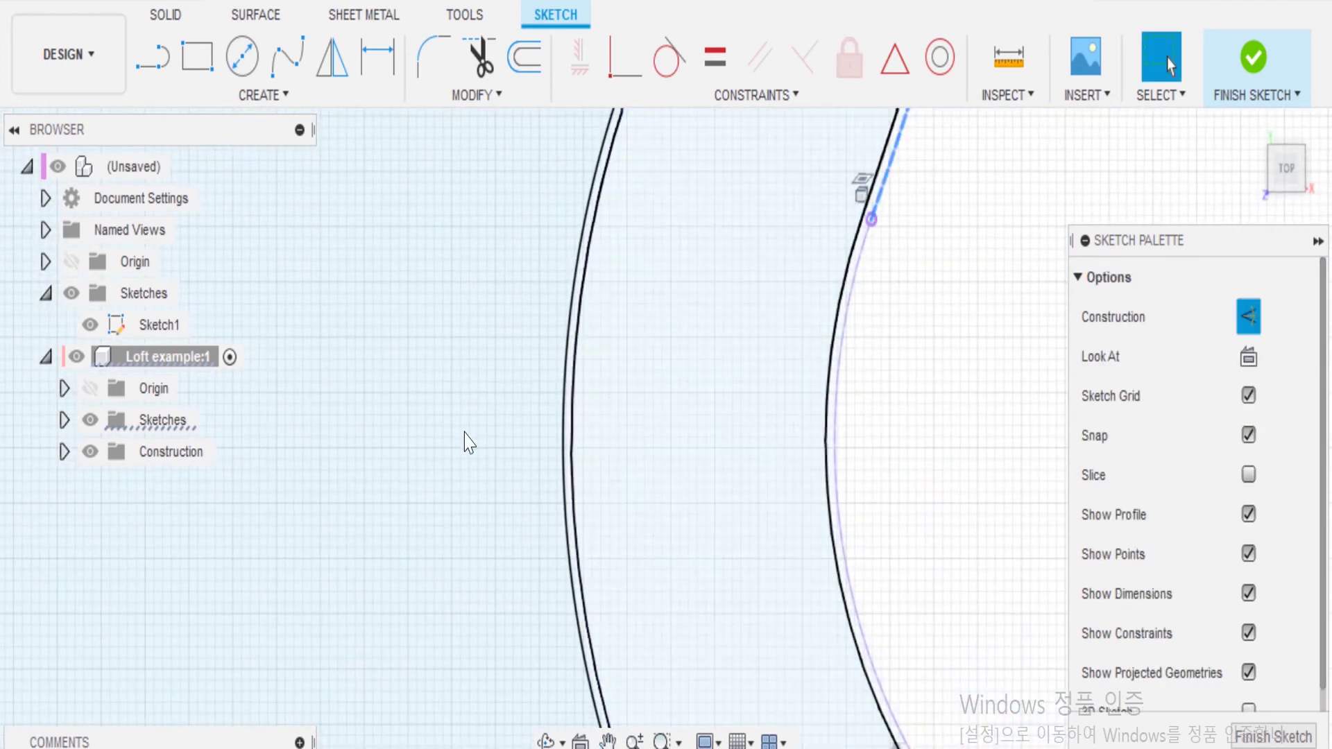
pyautogui.scroll(-1, 468, 442)
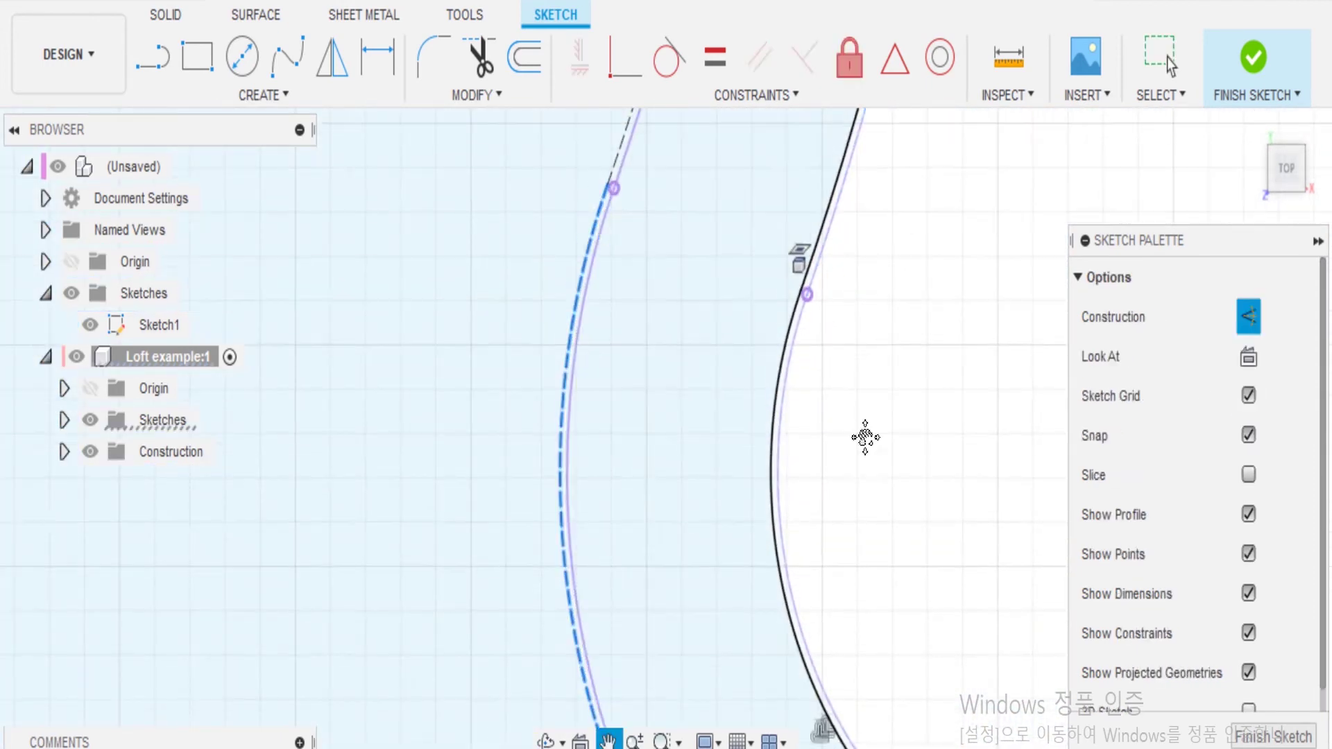
pyautogui.scroll(-2, 862, 437)
pyautogui.moveTo(820, 386)
pyautogui.mouseDown(button='middle')
pyautogui.moveTo(571, 315)
pyautogui.moveTo(931, 572)
pyautogui.mouseUp(button='middle')
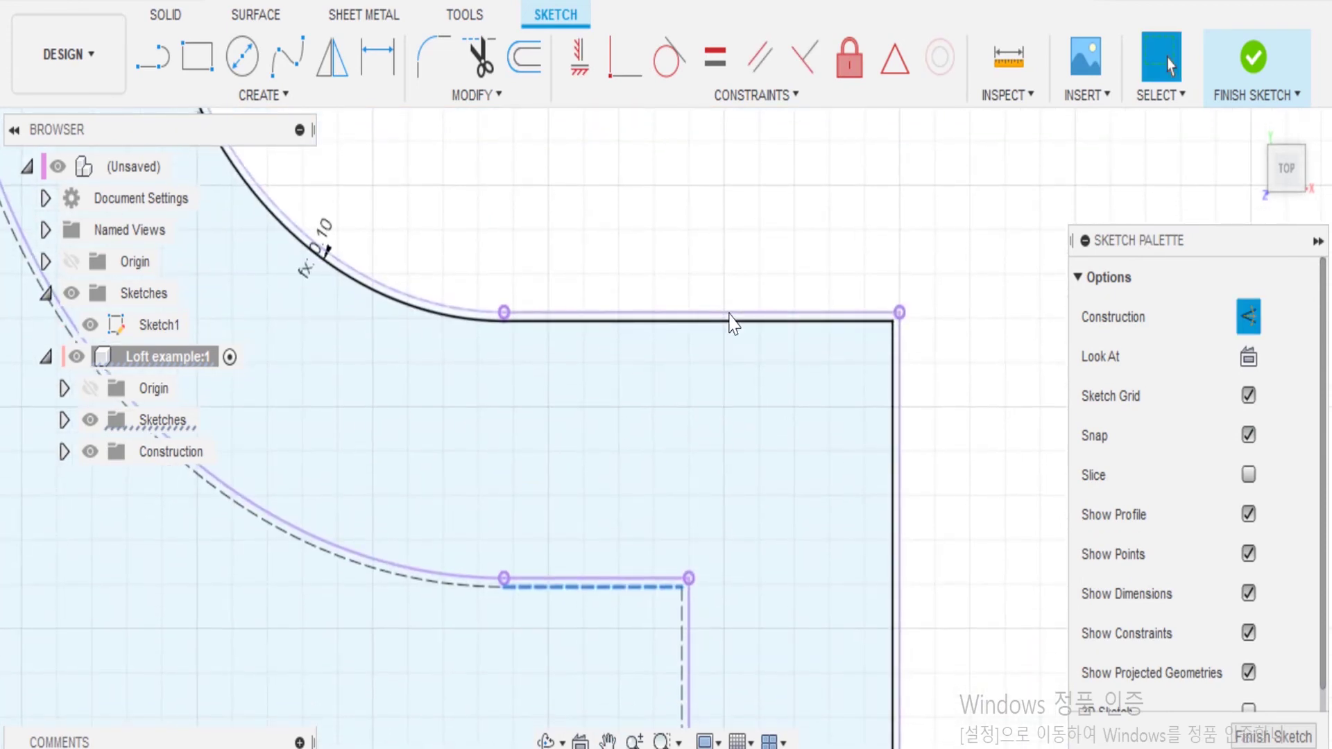
pyautogui.scroll(-3, 744, 604)
pyautogui.scroll(-4, 972, 445)
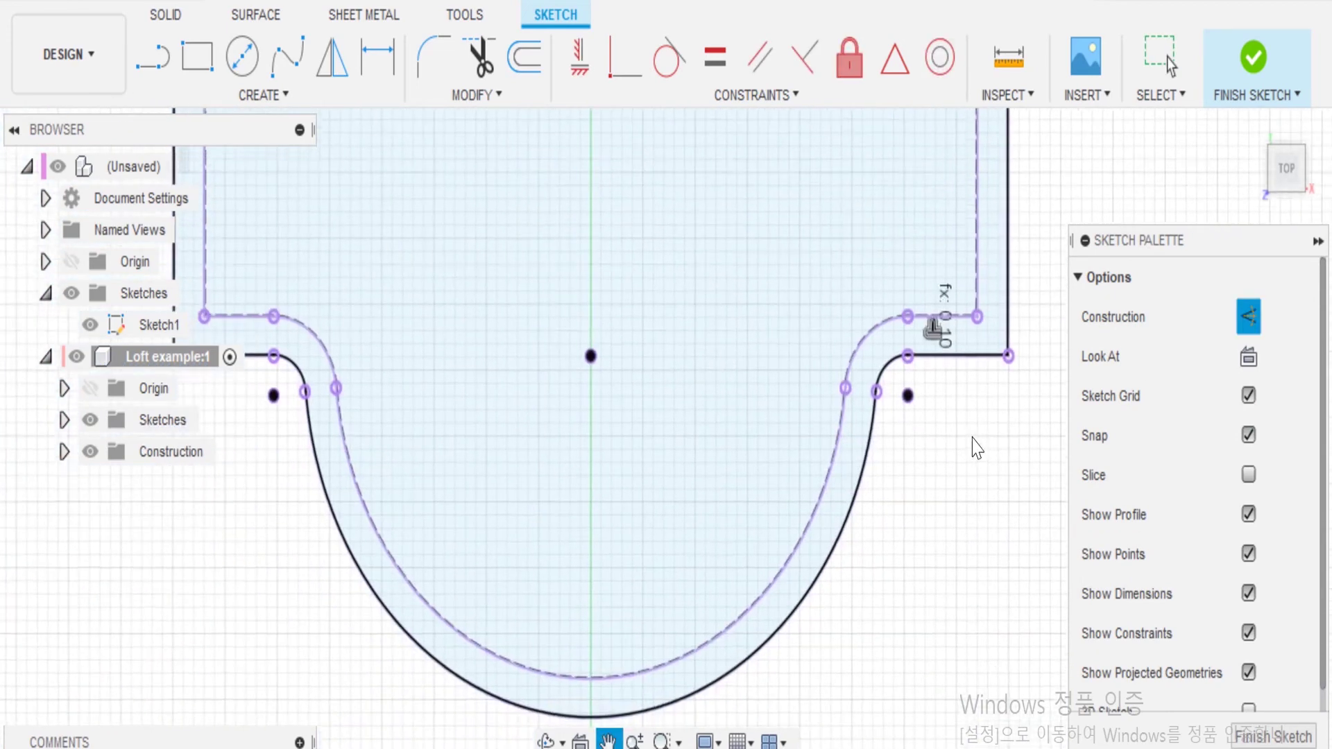
pyautogui.click(847, 446)
pyautogui.press('Return')
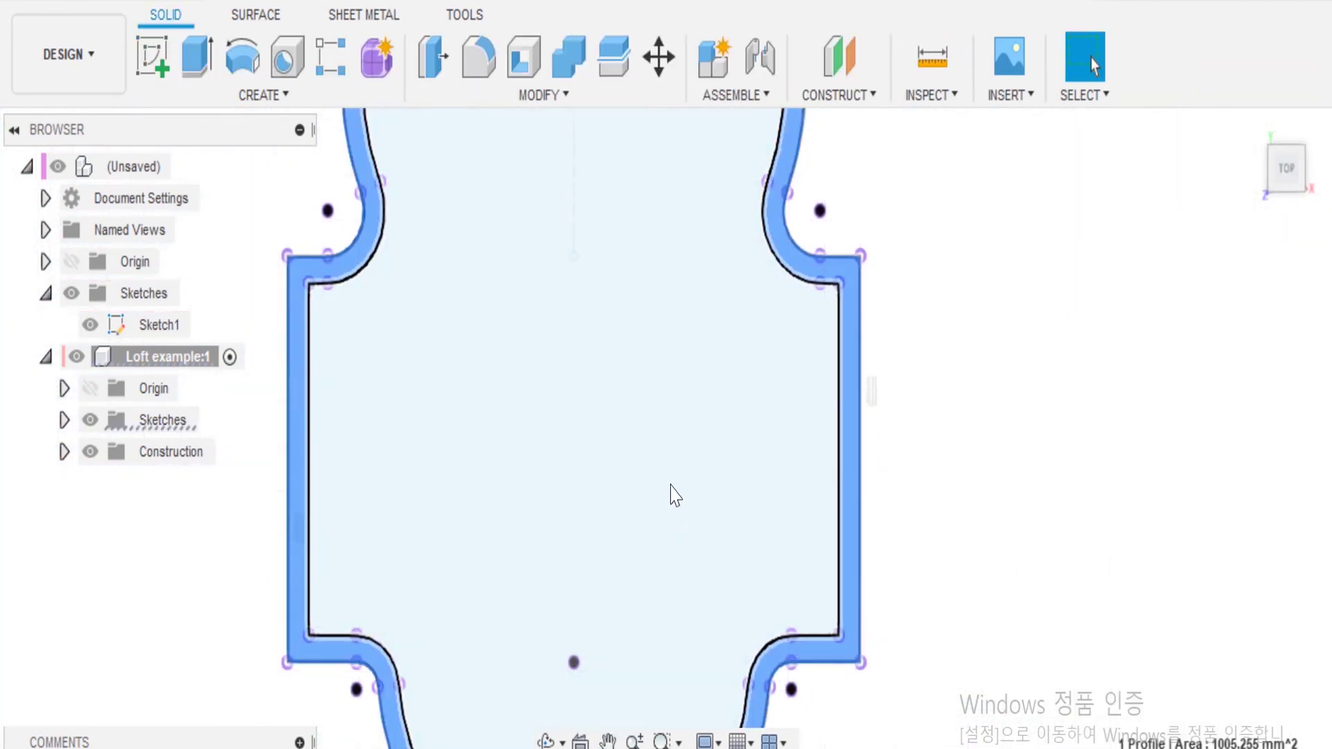
# Step: Loft the wall-band profile to the second sketch's ring profile as a new solid body
pyautogui.write('sl')
pyautogui.press('Down')
pyautogui.press('Return')
pyautogui.keyDown('shift'); pyautogui.moveTo(690, 494); pyautogui.dragTo(264, 489, button='middle'); pyautogui.keyUp('shift')
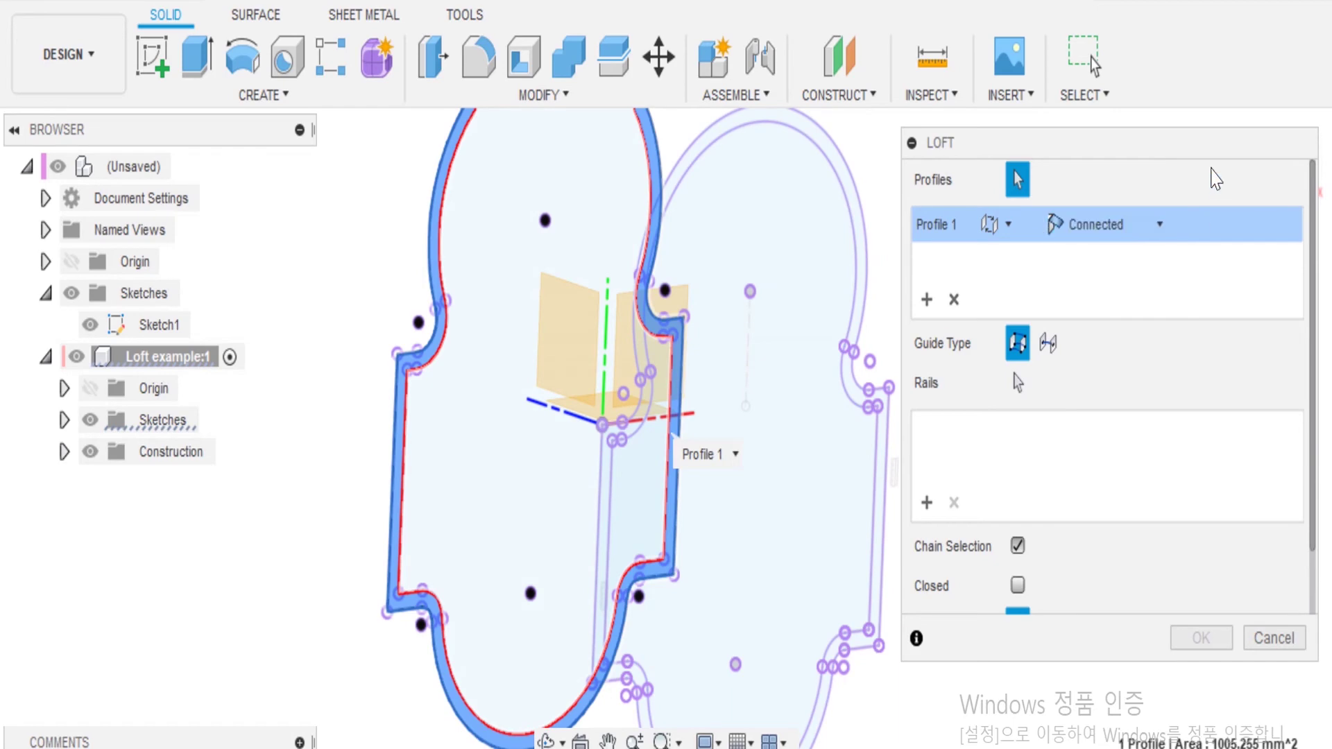
pyautogui.click(767, 514)
pyautogui.moveTo(838, 512)
pyautogui.keyDown('shift'); pyautogui.mouseDown(button='middle')
pyautogui.moveTo(347, 529)
pyautogui.moveTo(832, 505)
pyautogui.mouseUp(button='middle'); pyautogui.keyUp('shift')
pyautogui.click(1201, 712)
pyautogui.keyDown('shift'); pyautogui.moveTo(866, 415); pyautogui.dragTo(954, 592, button='middle'); pyautogui.keyUp('shift')
pyautogui.keyDown('shift'); pyautogui.moveTo(907, 485); pyautogui.dragTo(753, 485, button='middle'); pyautogui.keyUp('shift')
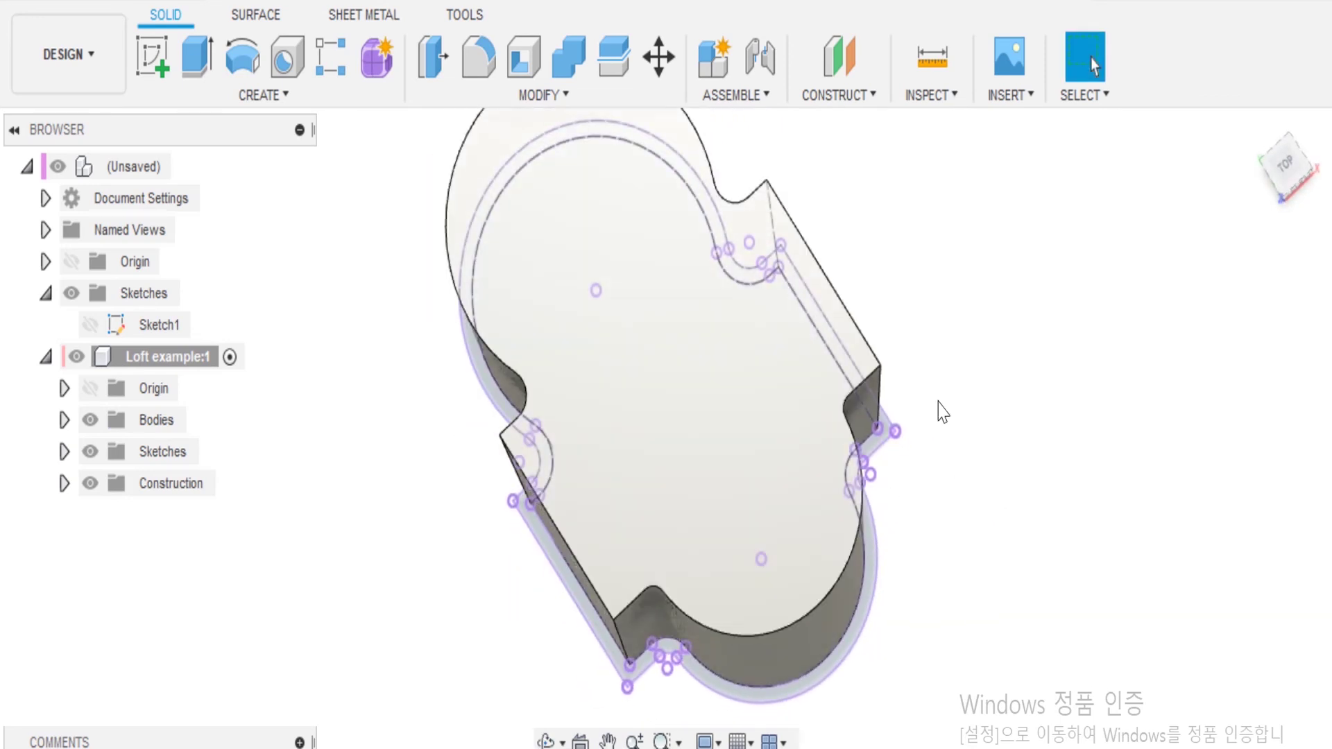
pyautogui.moveTo(942, 412); pyautogui.dragTo(887, 387, button='middle')
# Step: Expand the Sketches list and start a second loft using Sketch1's outline as a profile
pyautogui.click(64, 452)
pyautogui.write('slo')
pyautogui.press('Return')
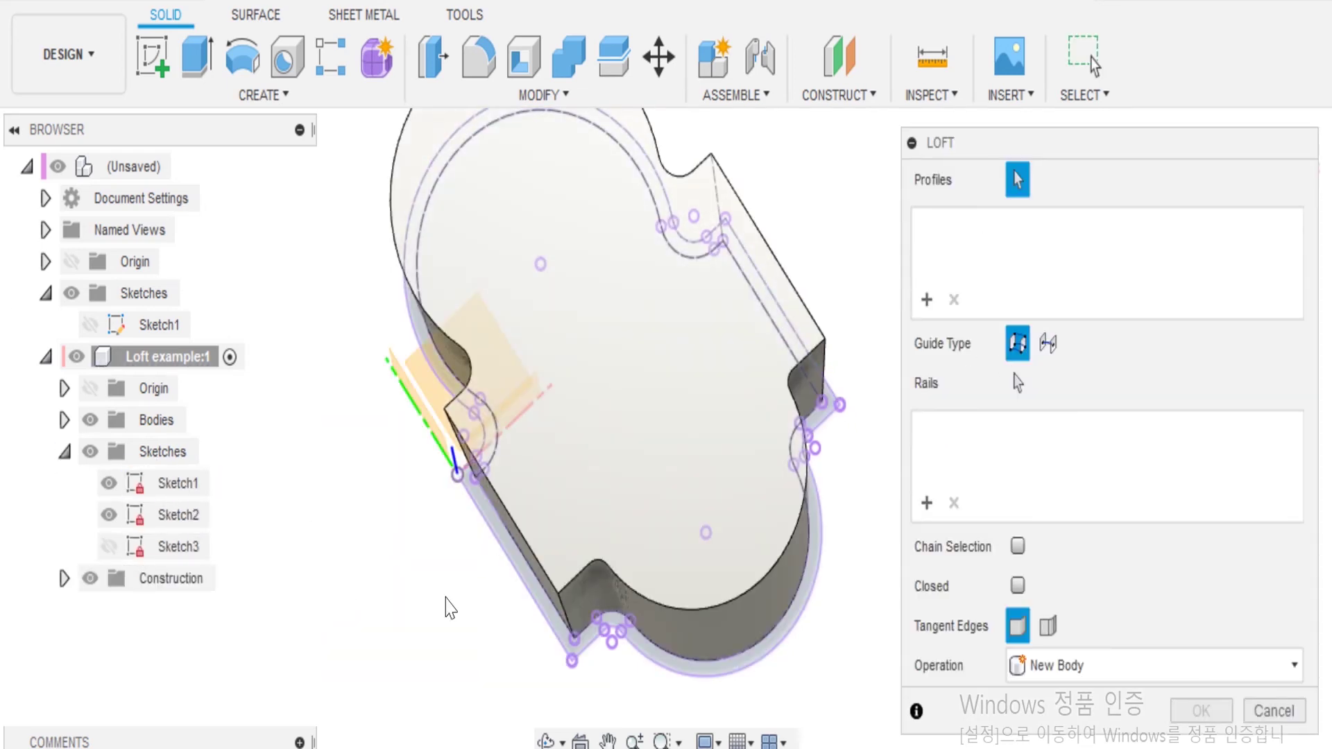
pyautogui.keyDown('shift'); pyautogui.moveTo(446, 609); pyautogui.dragTo(146, 510, button='middle'); pyautogui.keyUp('shift')
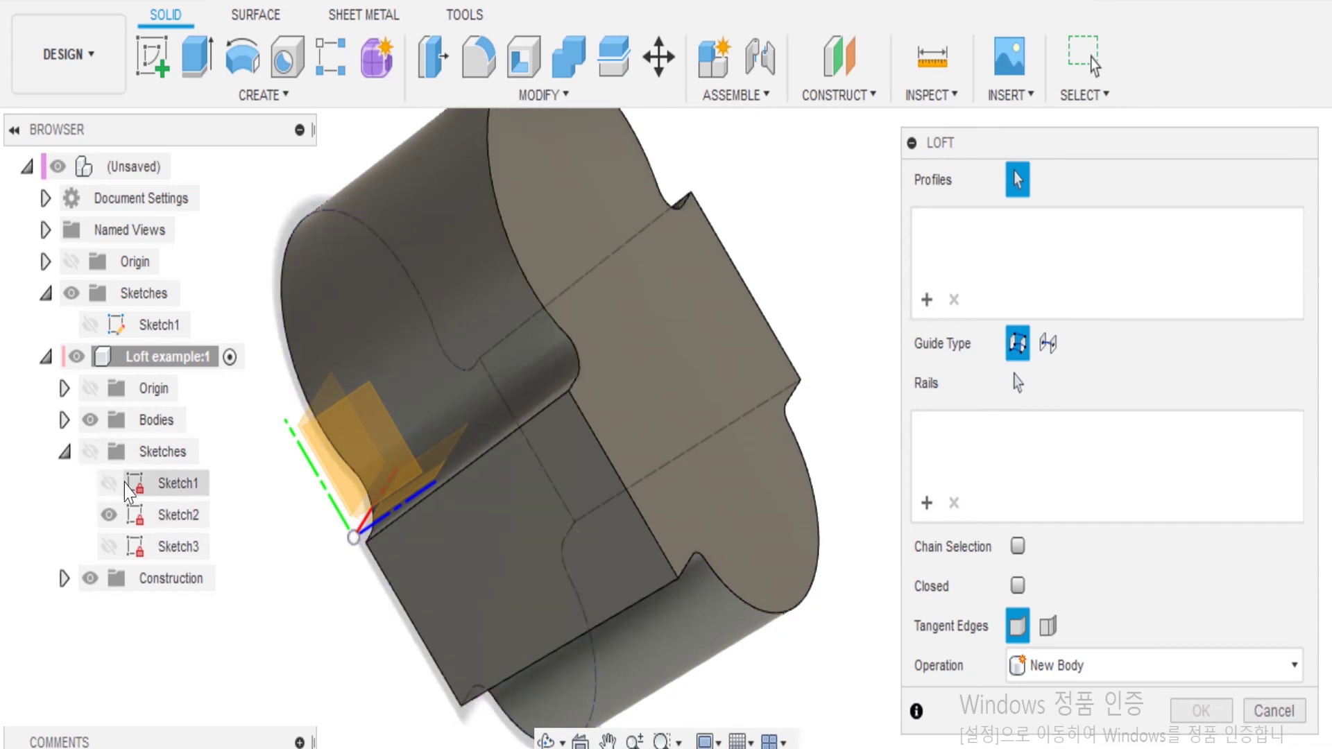
pyautogui.click(159, 483)
pyautogui.moveTo(460, 627)
pyautogui.keyDown('shift'); pyautogui.mouseDown(button='middle')
pyautogui.moveTo(635, 544)
pyautogui.moveTo(564, 550)
pyautogui.mouseUp(button='middle'); pyautogui.keyUp('shift')
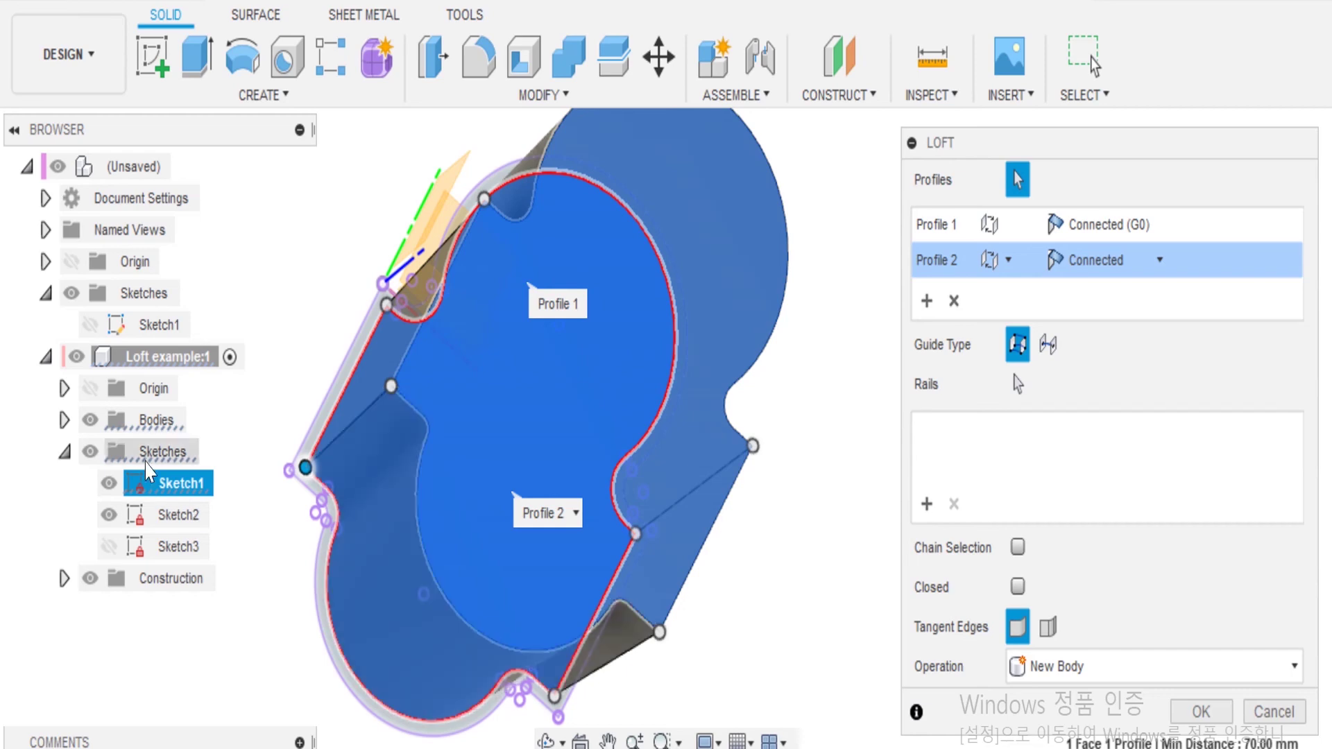
# Step: Hide the solid body, show Sketch3 and add its profile, then cancel the loft
pyautogui.click(90, 420)
pyautogui.moveTo(820, 633)
pyautogui.keyDown('shift'); pyautogui.mouseDown(button='middle')
pyautogui.moveTo(338, 619)
pyautogui.moveTo(416, 611)
pyautogui.moveTo(507, 638)
pyautogui.moveTo(425, 630)
pyautogui.mouseUp(button='middle'); pyautogui.keyUp('shift')
pyautogui.click(109, 547)
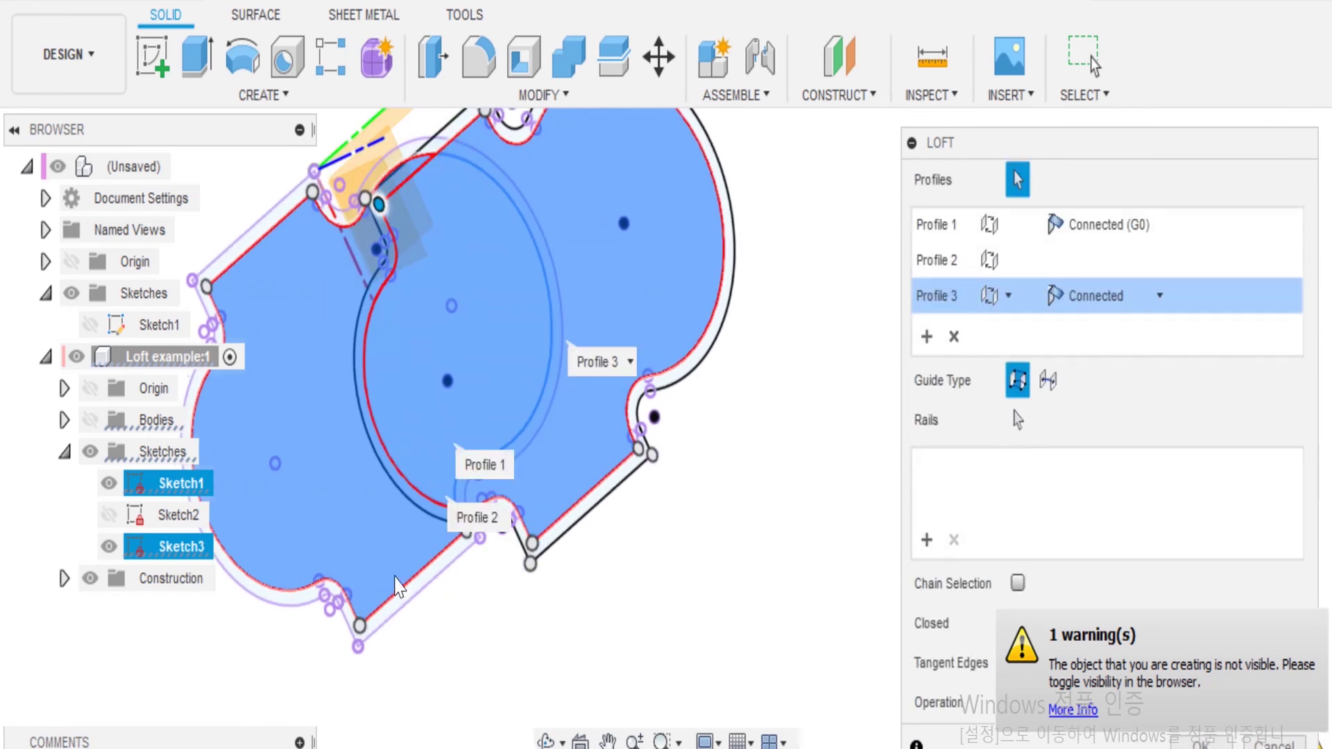
pyautogui.click(1009, 260)
pyautogui.press('Escape')
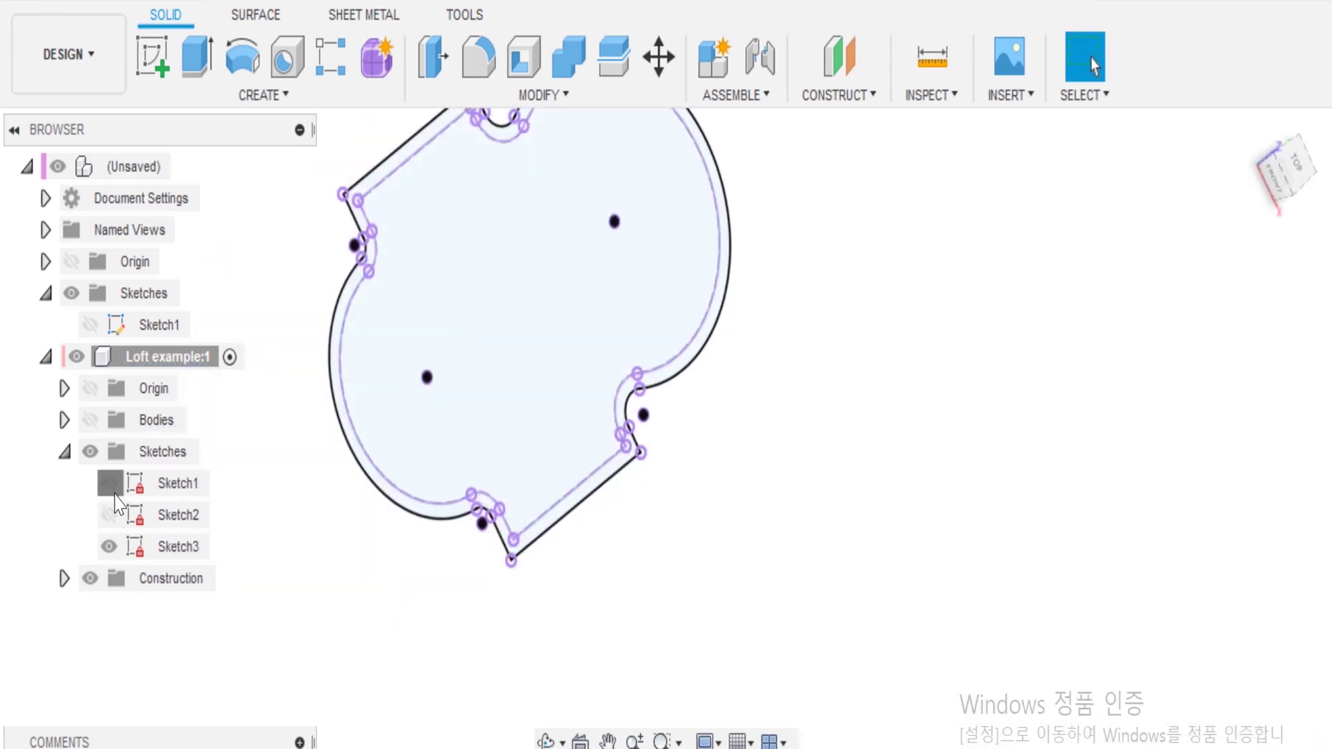
# Step: Loft a Cut between the Sketch1 and Sketch3 profiles, with the solid body shown again
pyautogui.write('sloft')
pyautogui.click(646, 520)
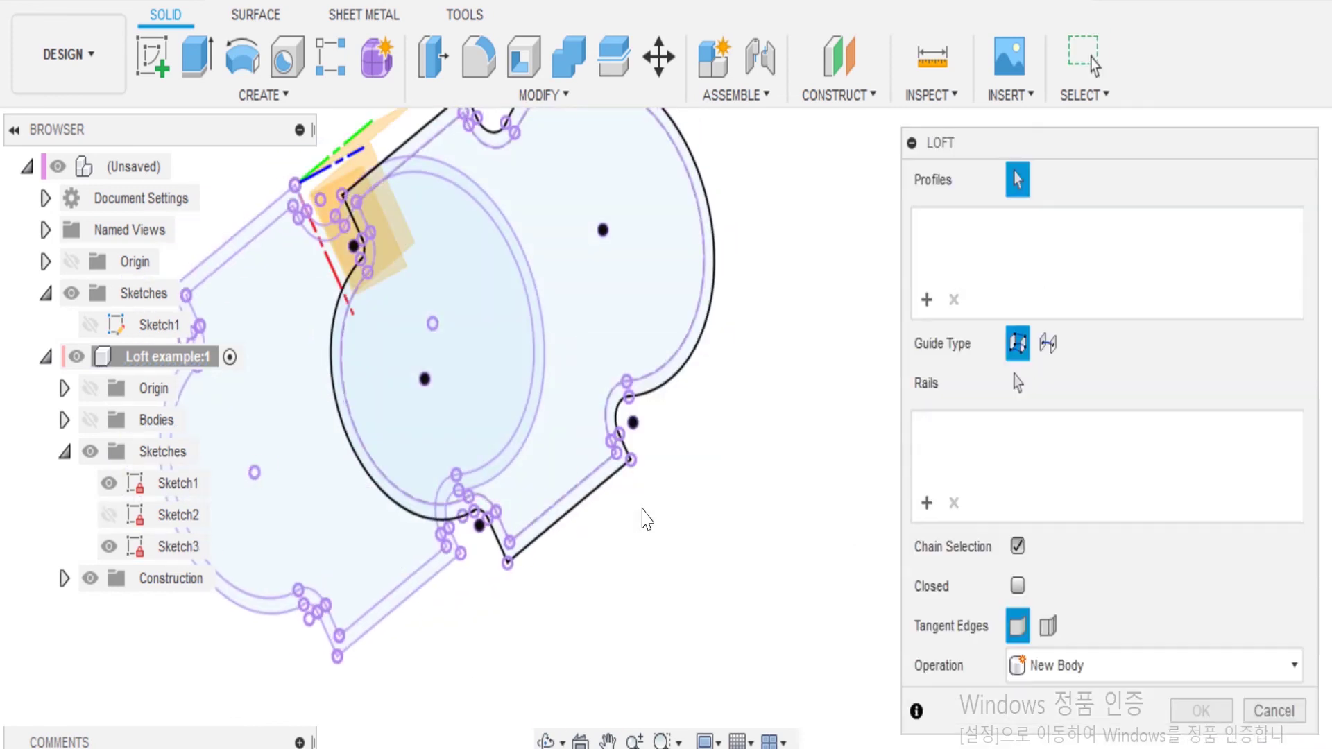
pyautogui.click(514, 381)
pyautogui.click(274, 472)
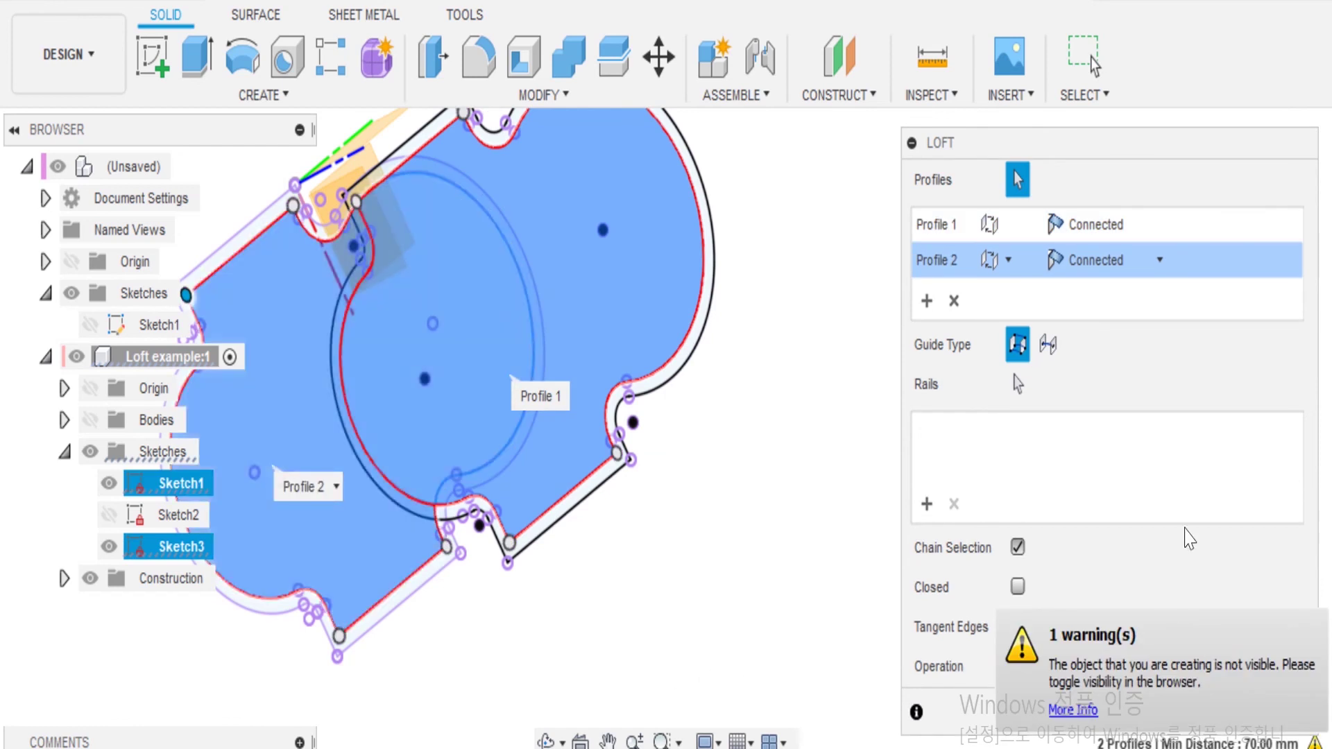
pyautogui.click(1180, 666)
pyautogui.click(1110, 537)
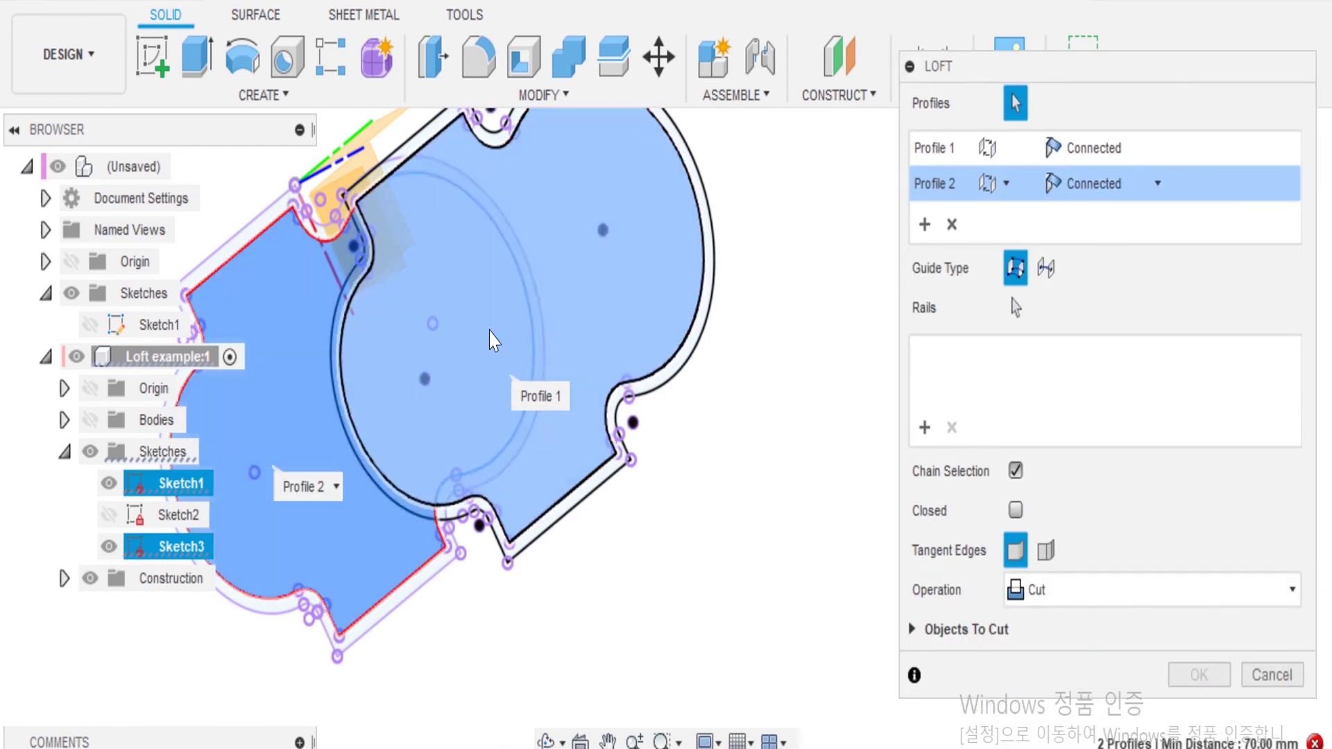
pyautogui.click(91, 420)
pyautogui.moveTo(527, 388)
pyautogui.keyDown('shift'); pyautogui.mouseDown(button='middle')
pyautogui.moveTo(687, 413)
pyautogui.moveTo(569, 403)
pyautogui.mouseUp(button='middle'); pyautogui.keyUp('shift')
pyautogui.click(1193, 675)
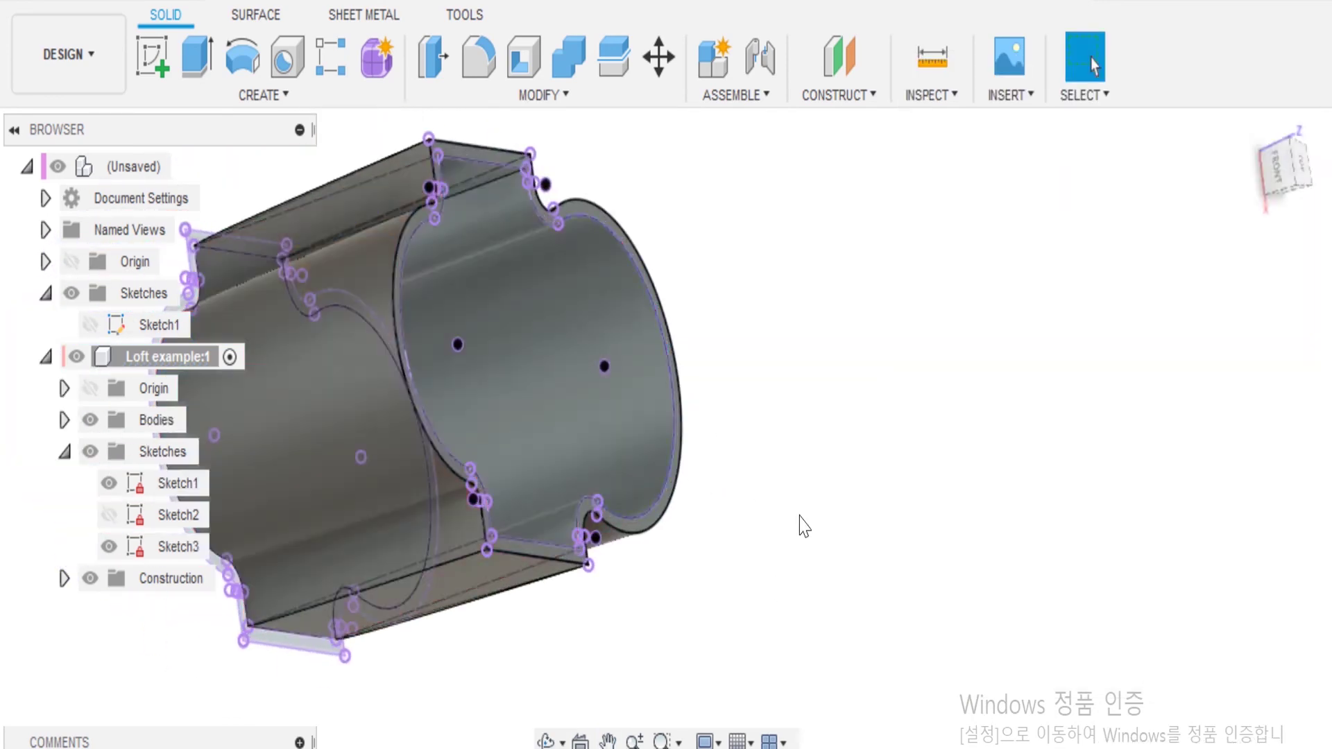